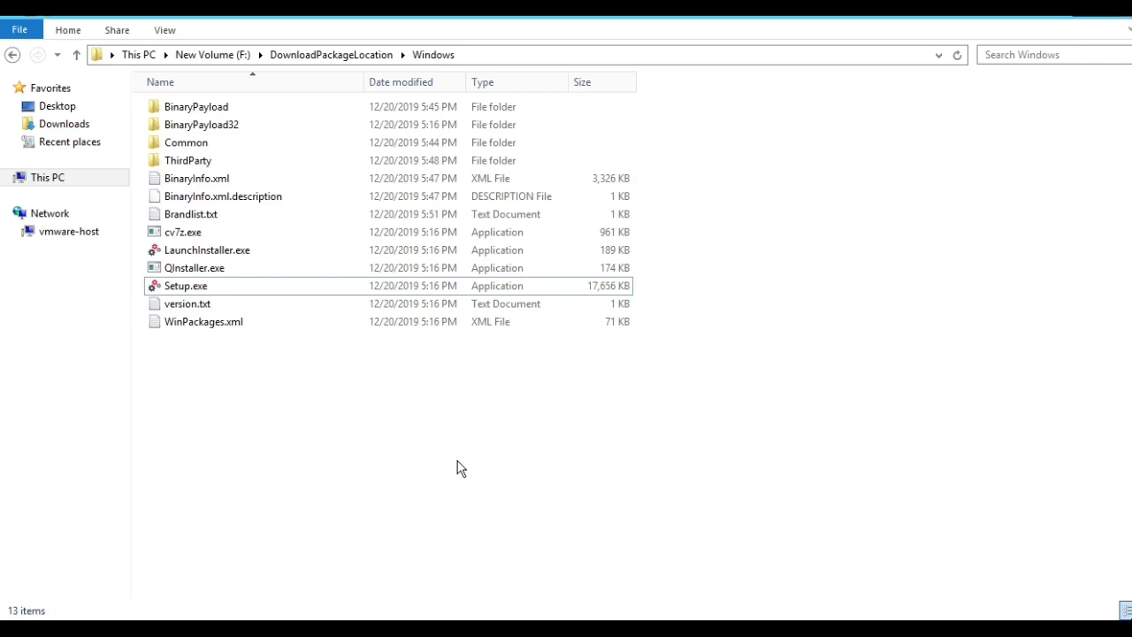
Run Setup.exe as administrator to launch the Commvault Installer.
click(175, 290)
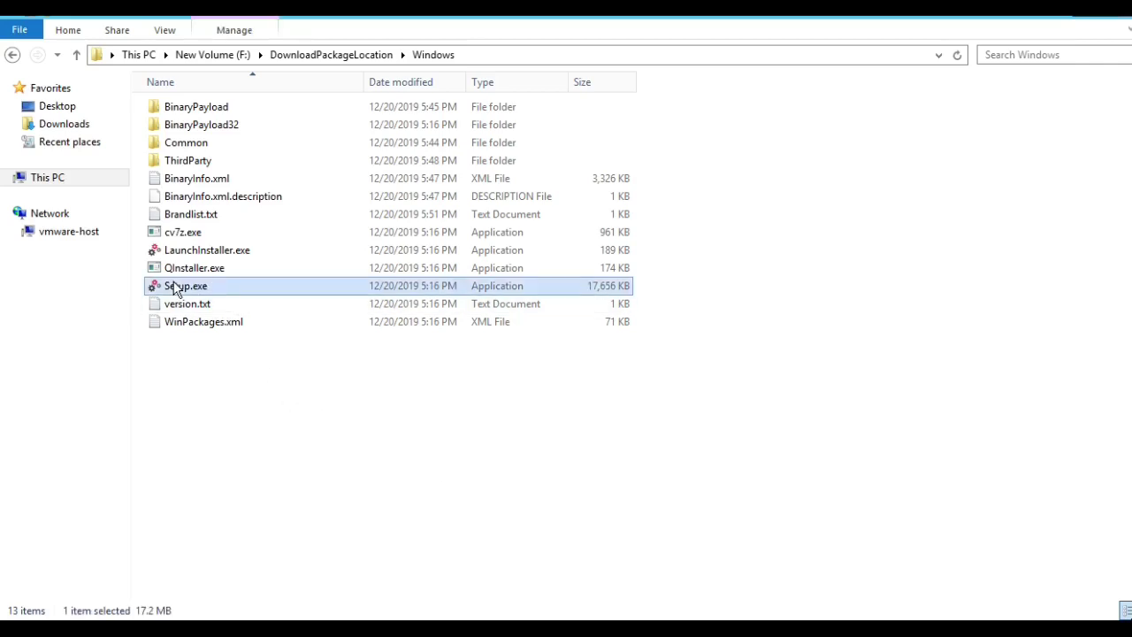
right_click(175, 290)
click(226, 311)
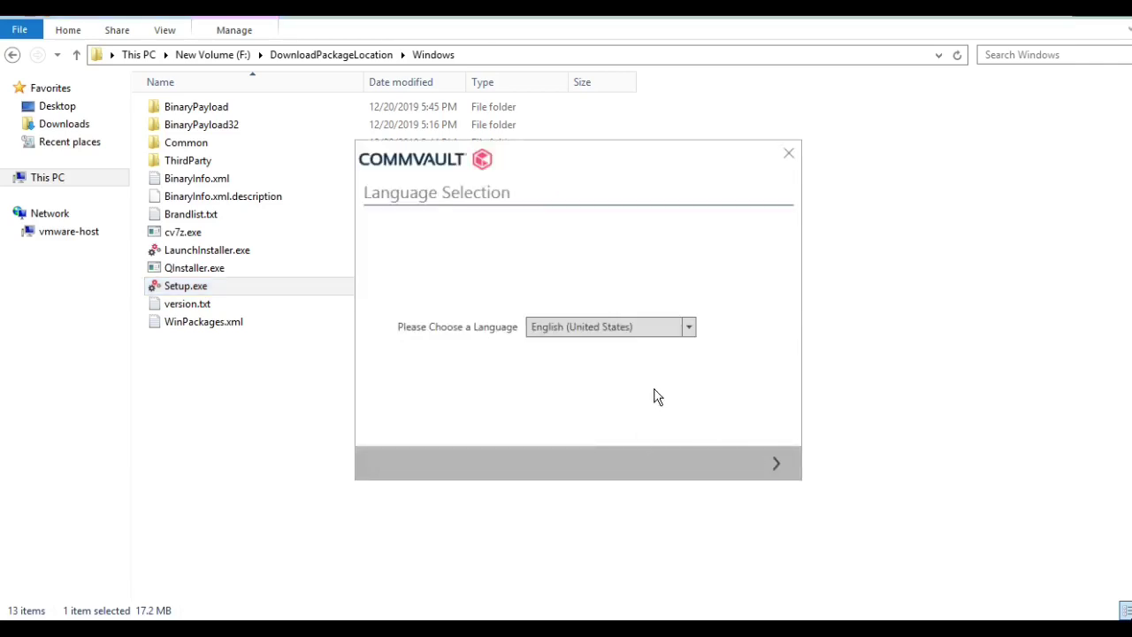
Keep English (United States) as the installer language and continue to the welcome page.
click(660, 327)
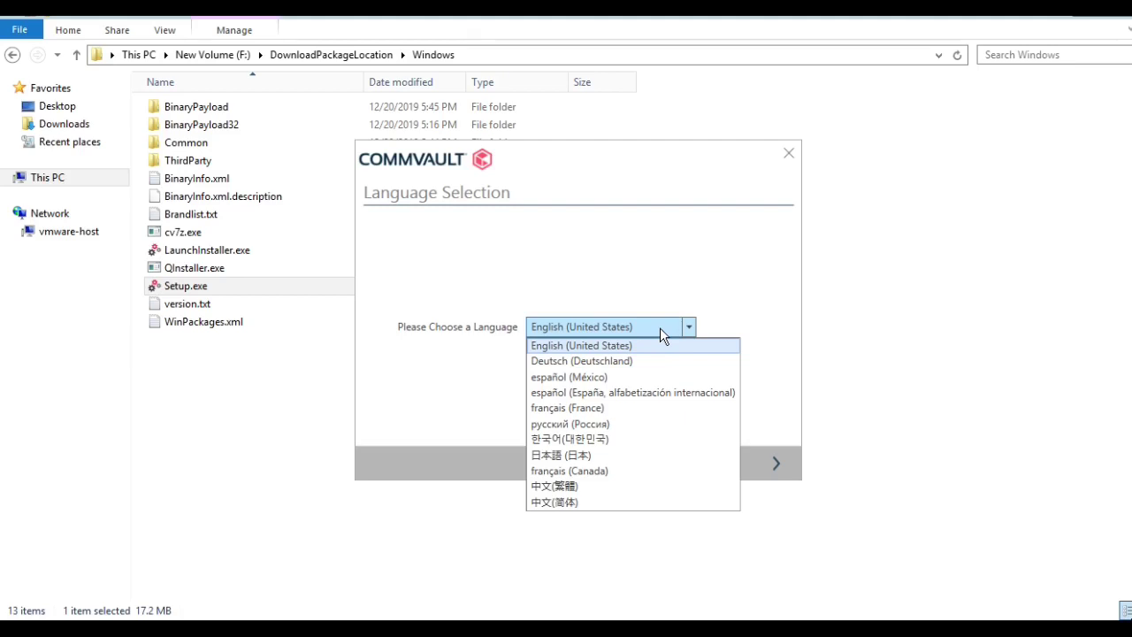
click(436, 353)
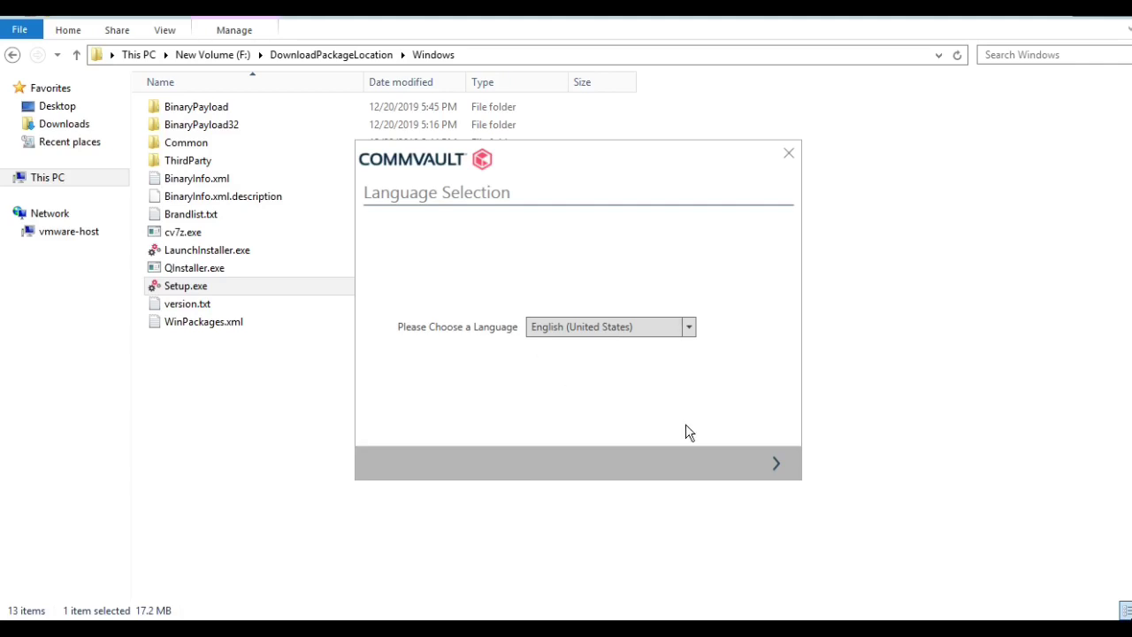
click(775, 463)
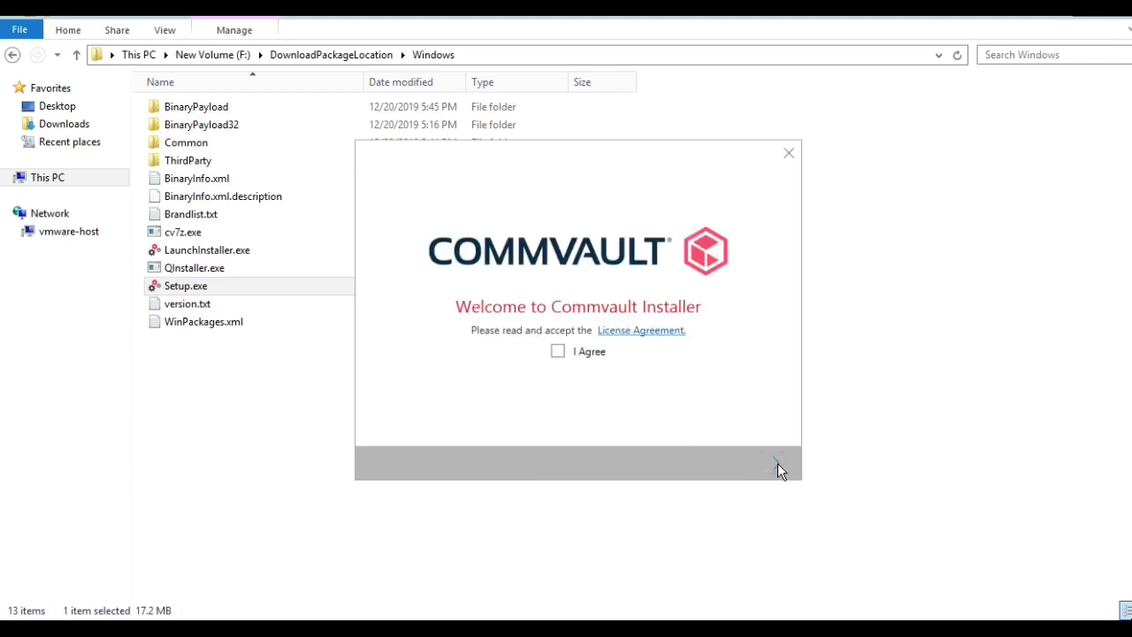
Agree to the license and choose 'Create a custom package to install on a different computer'.
click(559, 352)
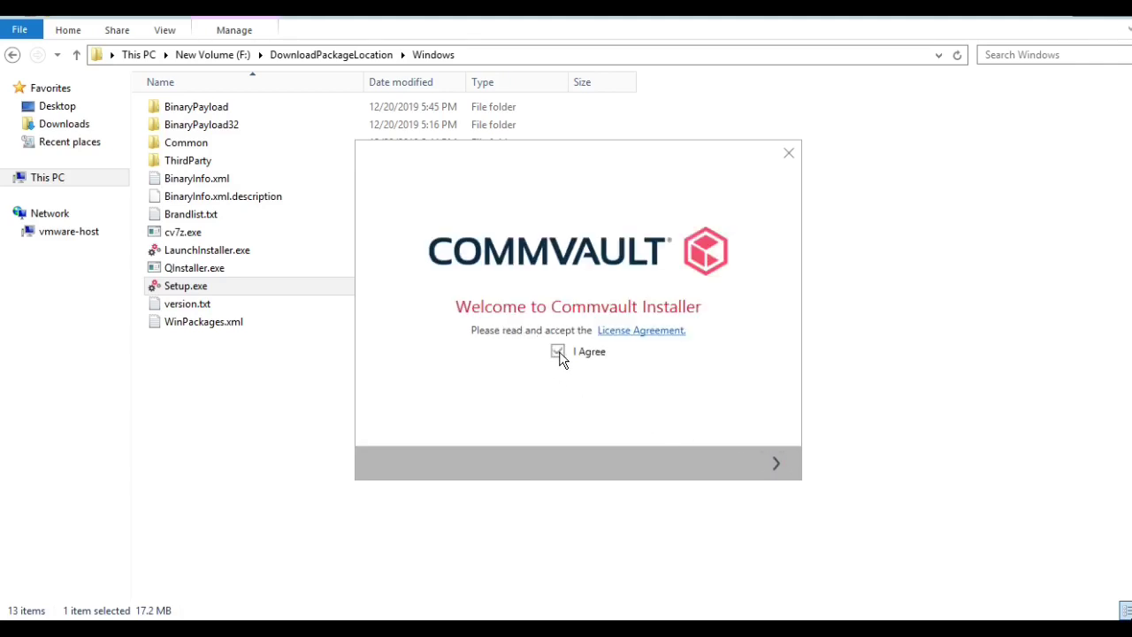
click(775, 465)
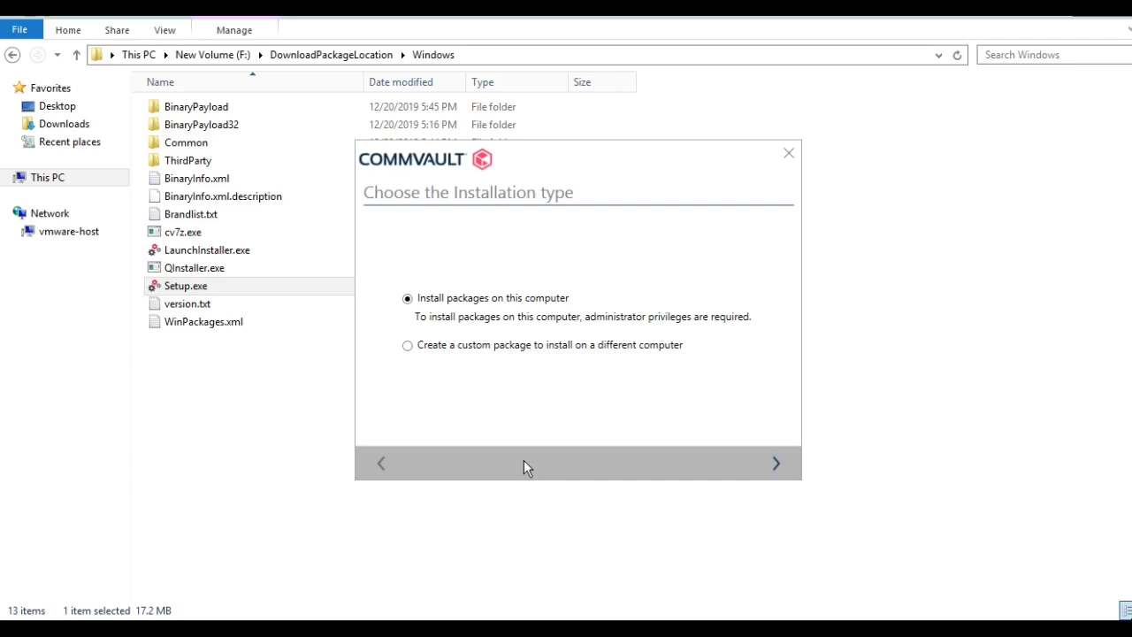
click(446, 348)
click(775, 466)
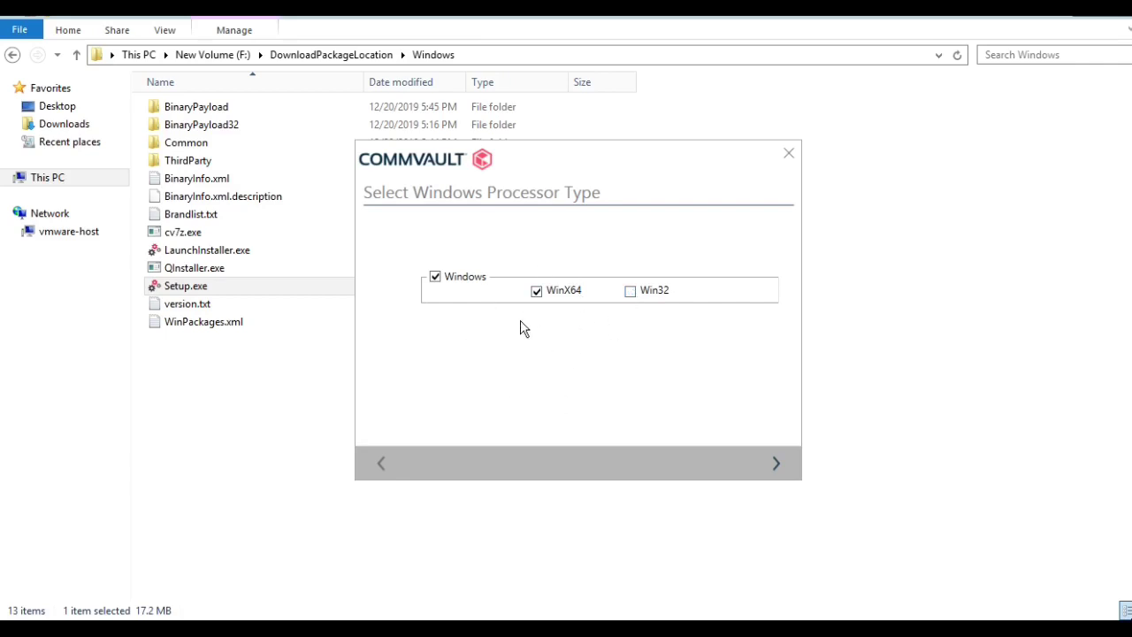
Accept WinX64 as the processor type and New Installations as the package type.
click(775, 462)
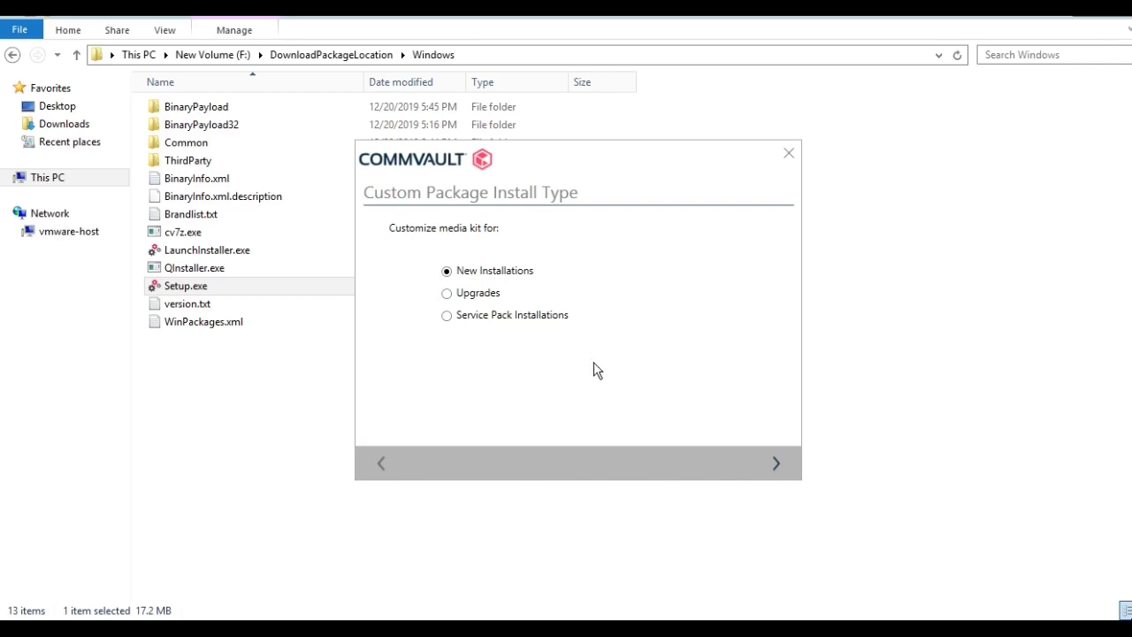
click(775, 463)
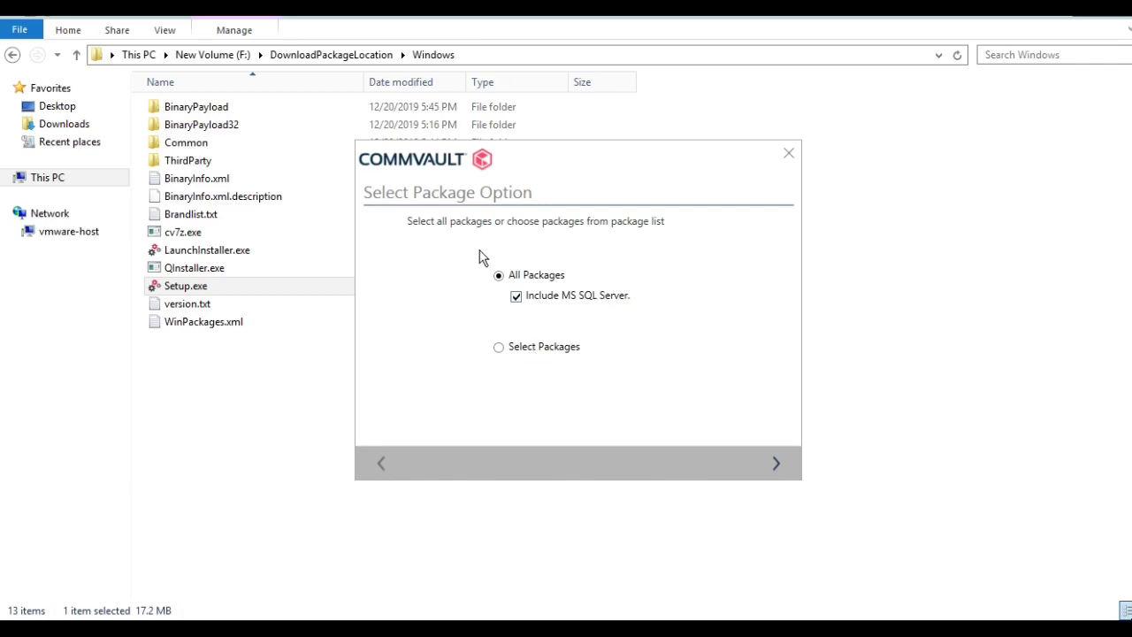
Choose Select Packages and save the package to C:\FileSystemPackage on drive C:\.
click(545, 348)
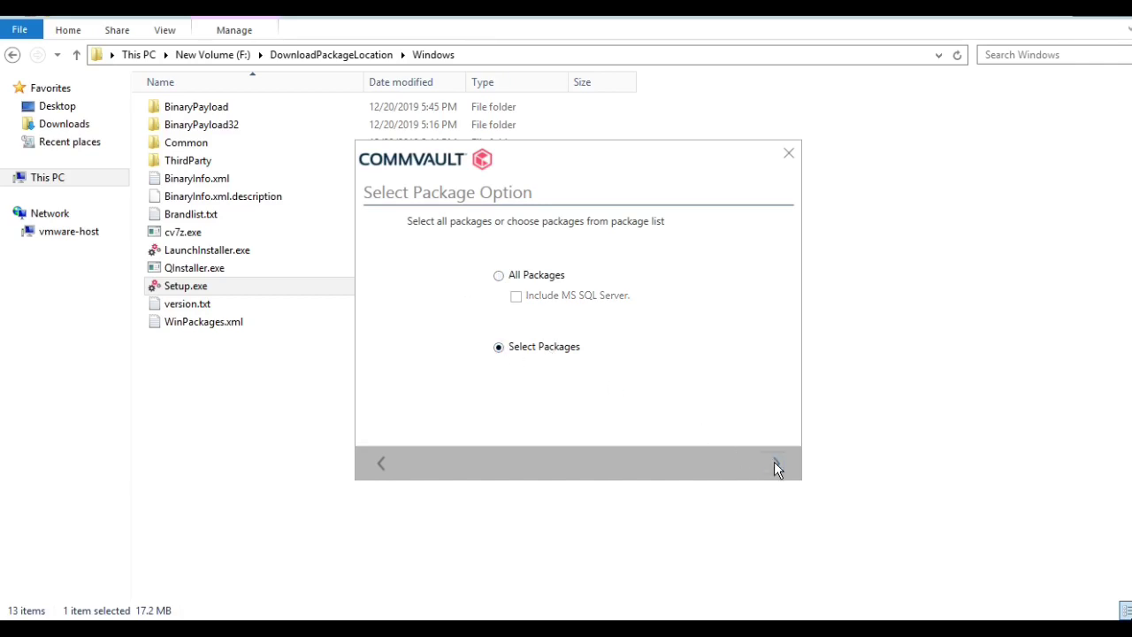
key(Return)
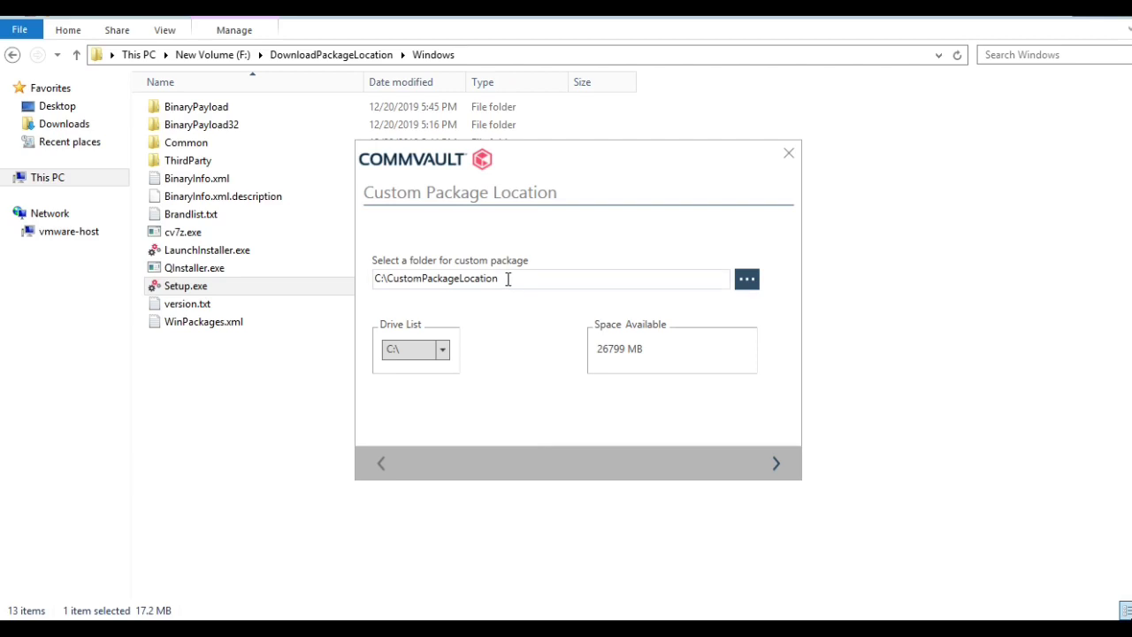
drag(509, 279, 391, 281)
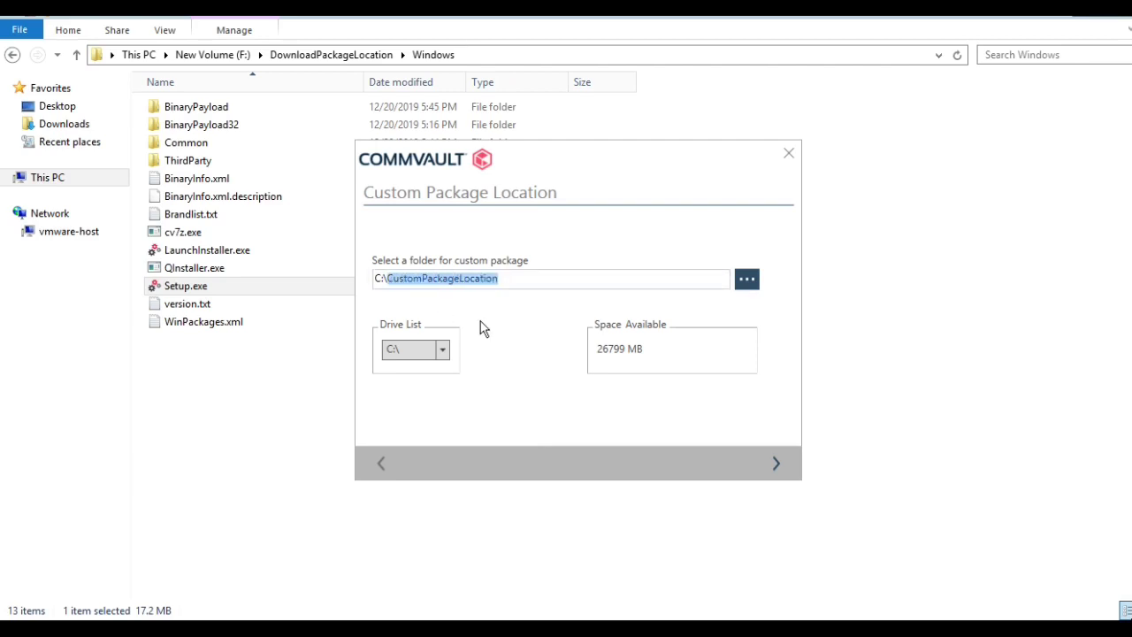
text(File)
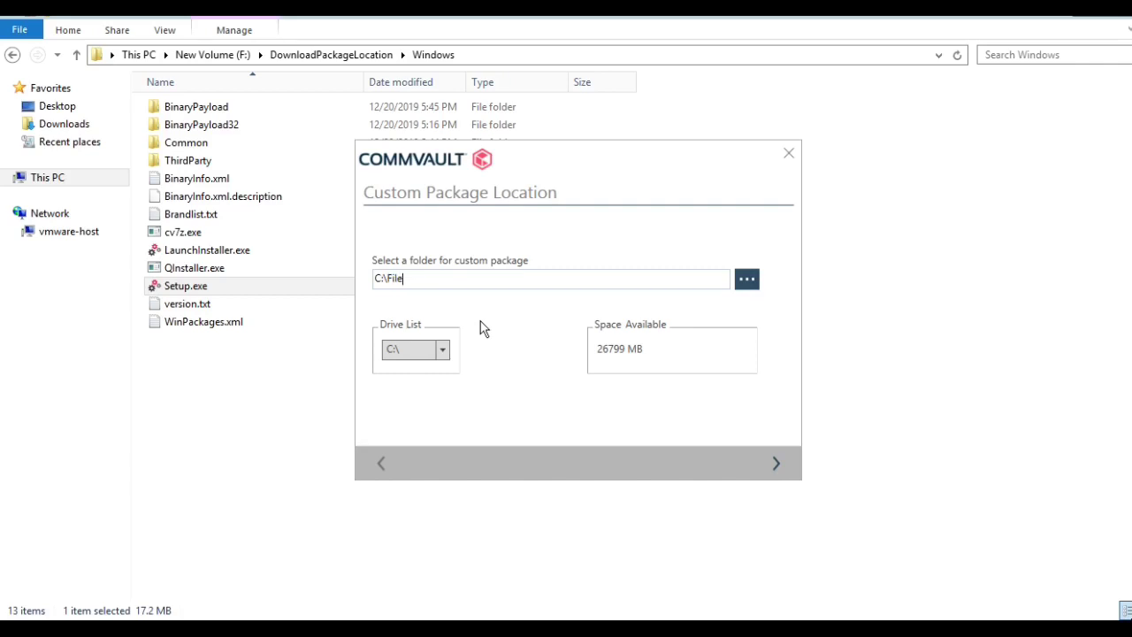
text(SystemPackage)
click(443, 349)
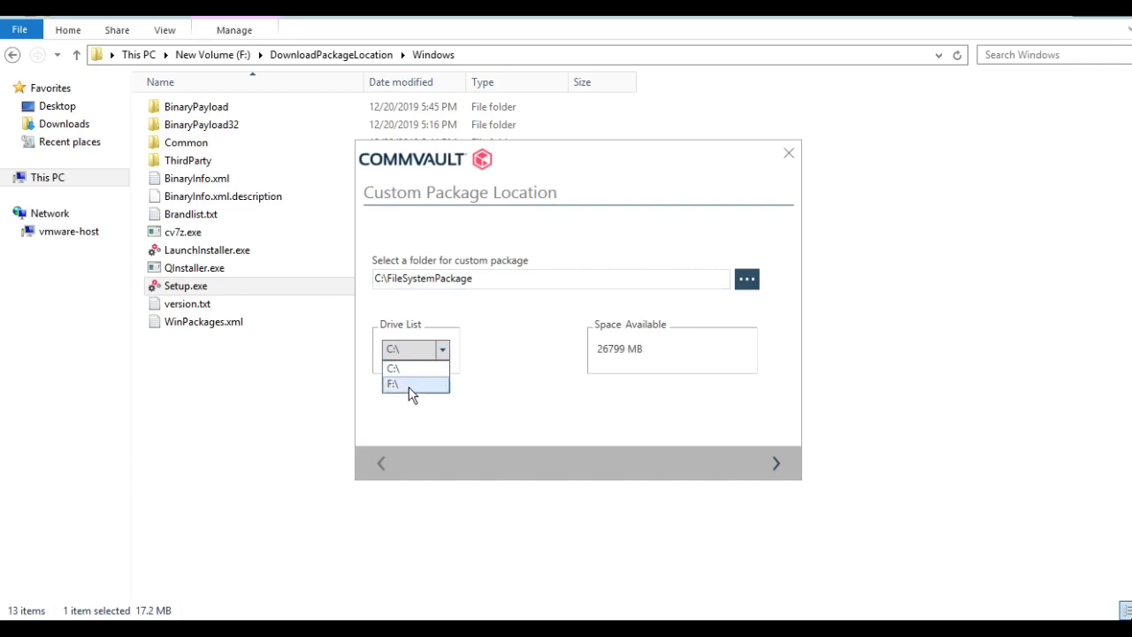
click(478, 387)
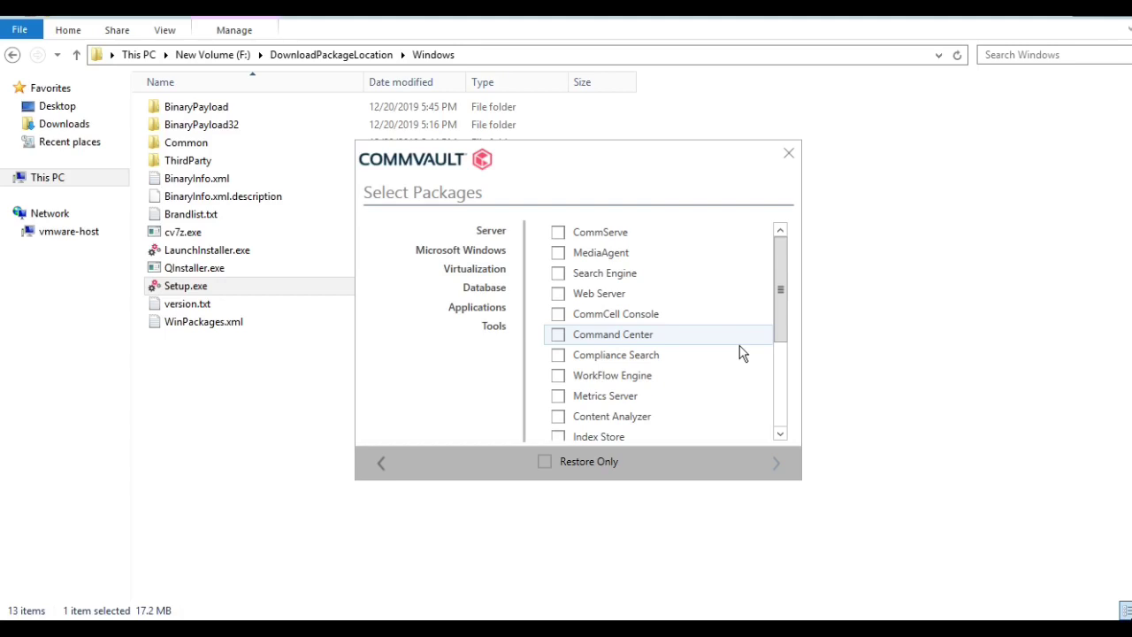
Check File System Core under the Microsoft Windows package category.
mouse_move(591, 254)
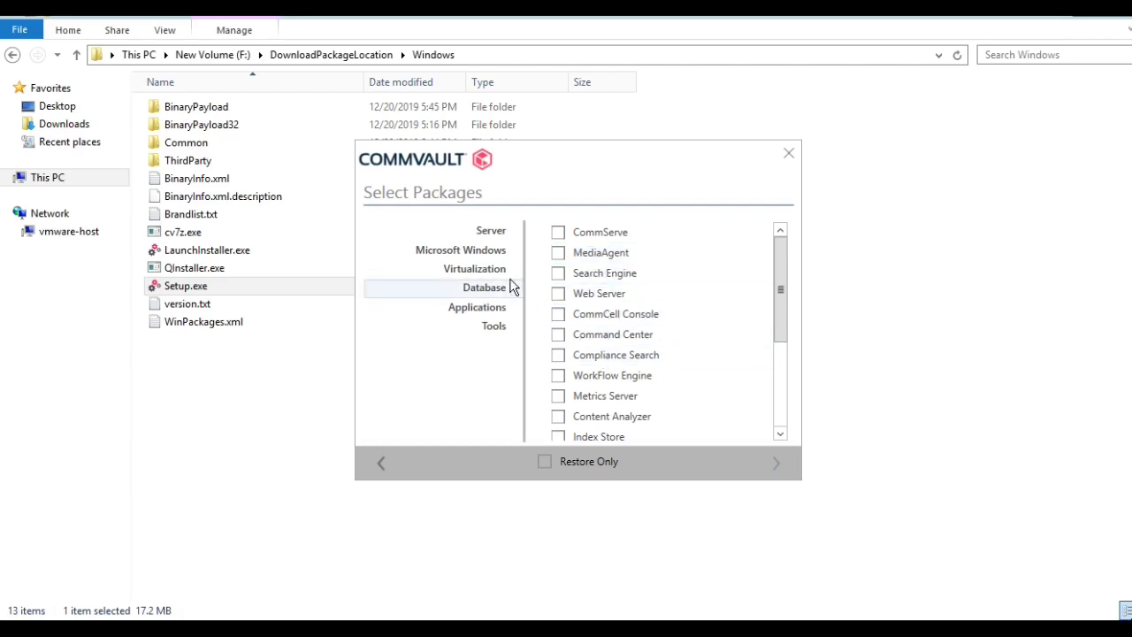
click(478, 256)
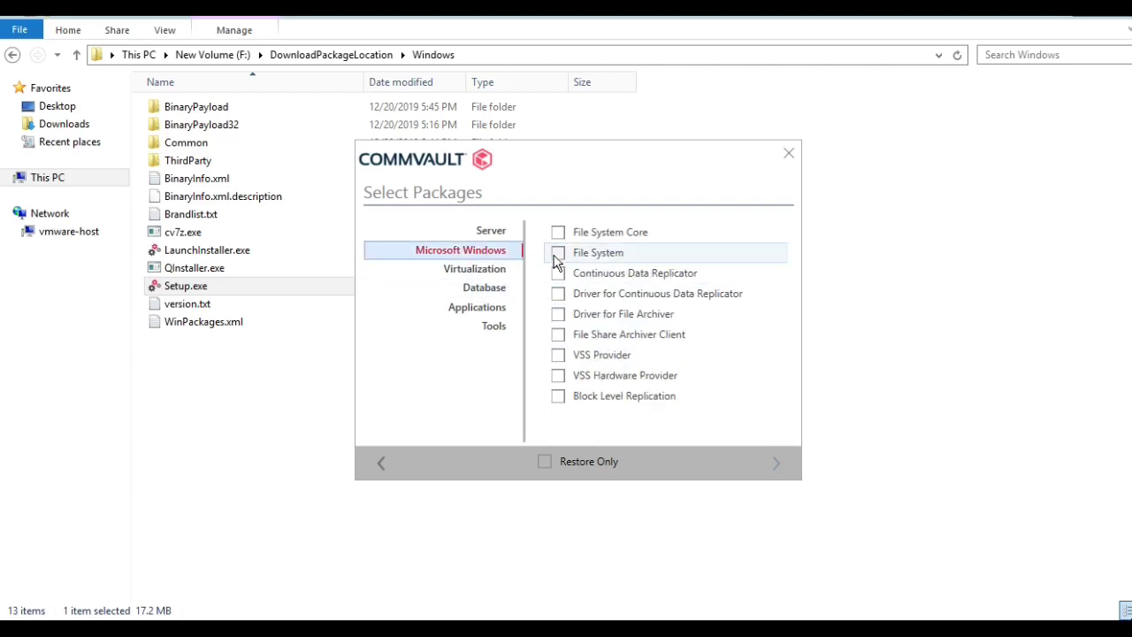
mouse_move(562, 254)
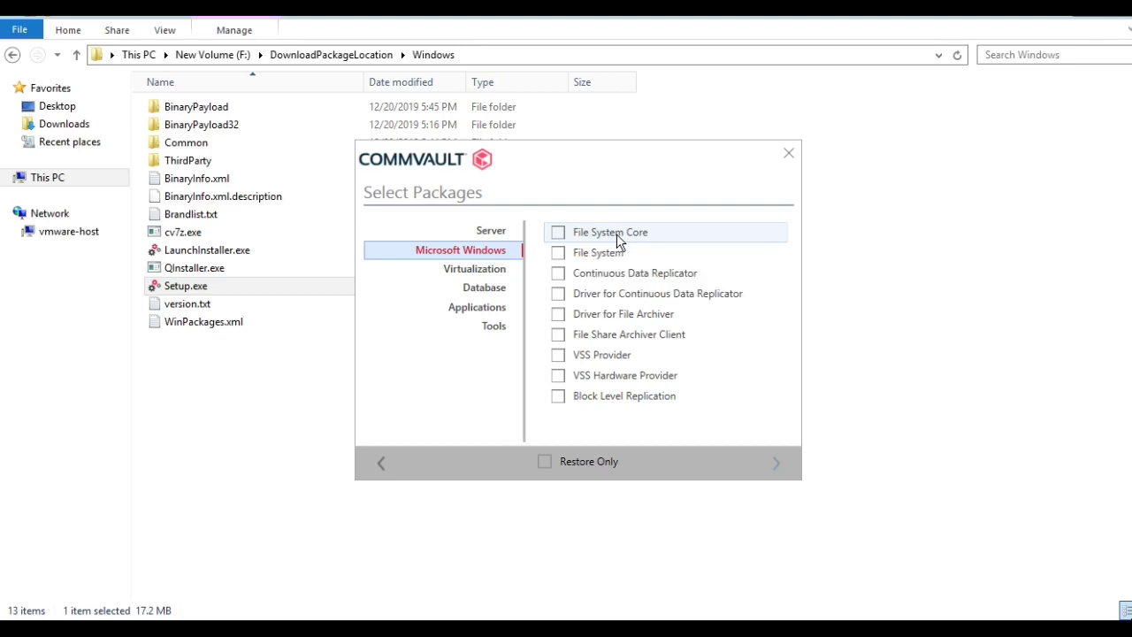
click(559, 234)
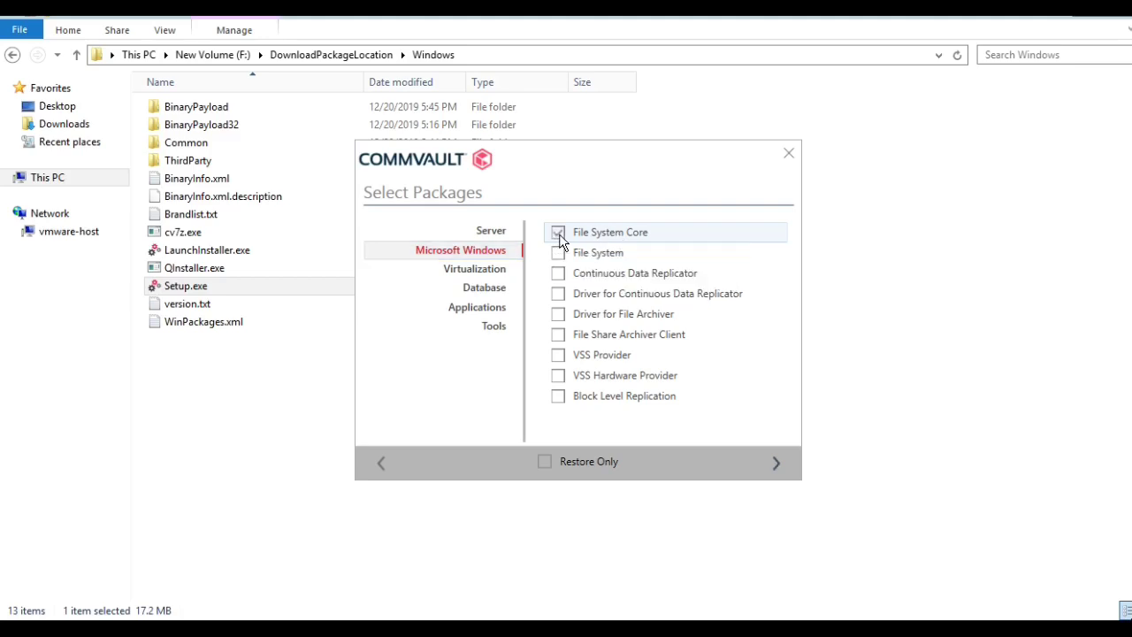
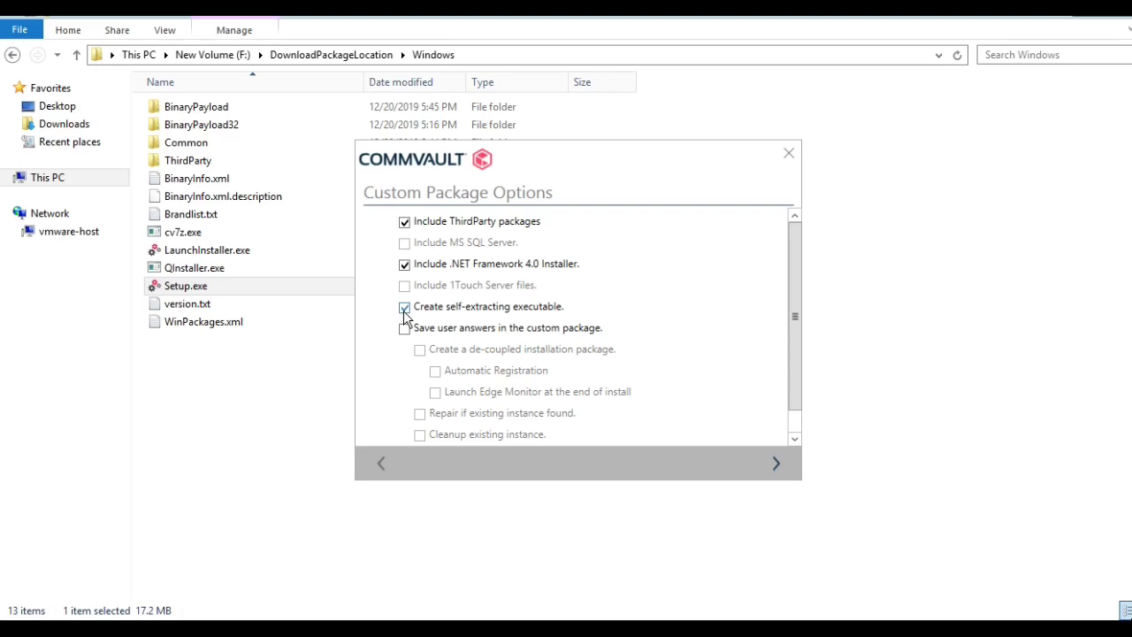
Enable Save user answers, Create a de-coupled installation package and Automatic Registration, then continue.
click(443, 329)
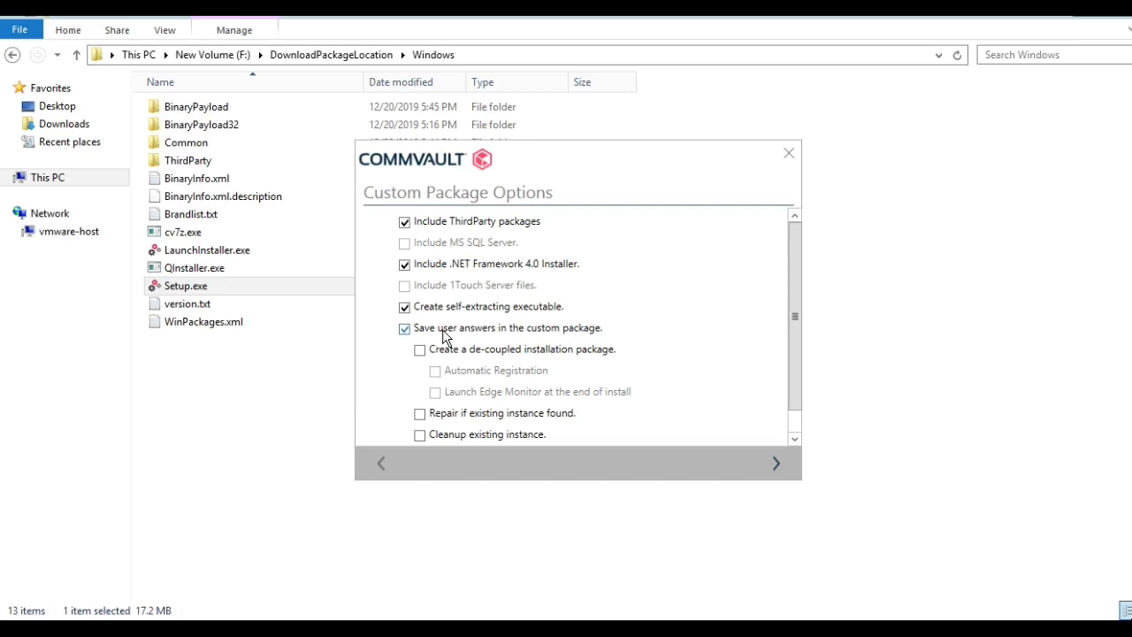
click(469, 357)
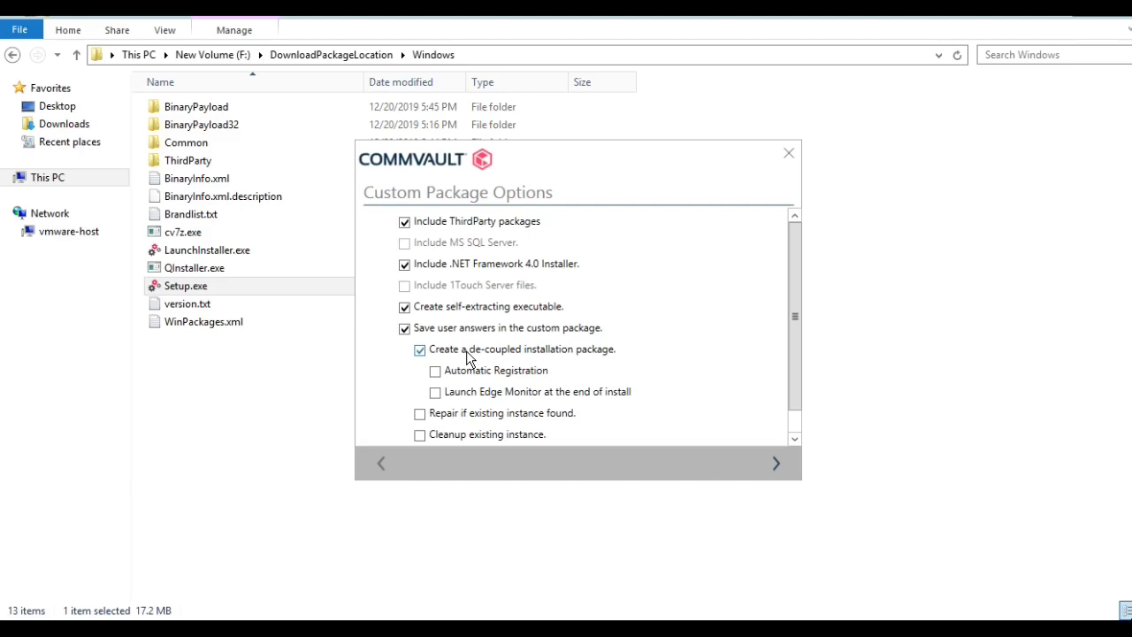
click(473, 373)
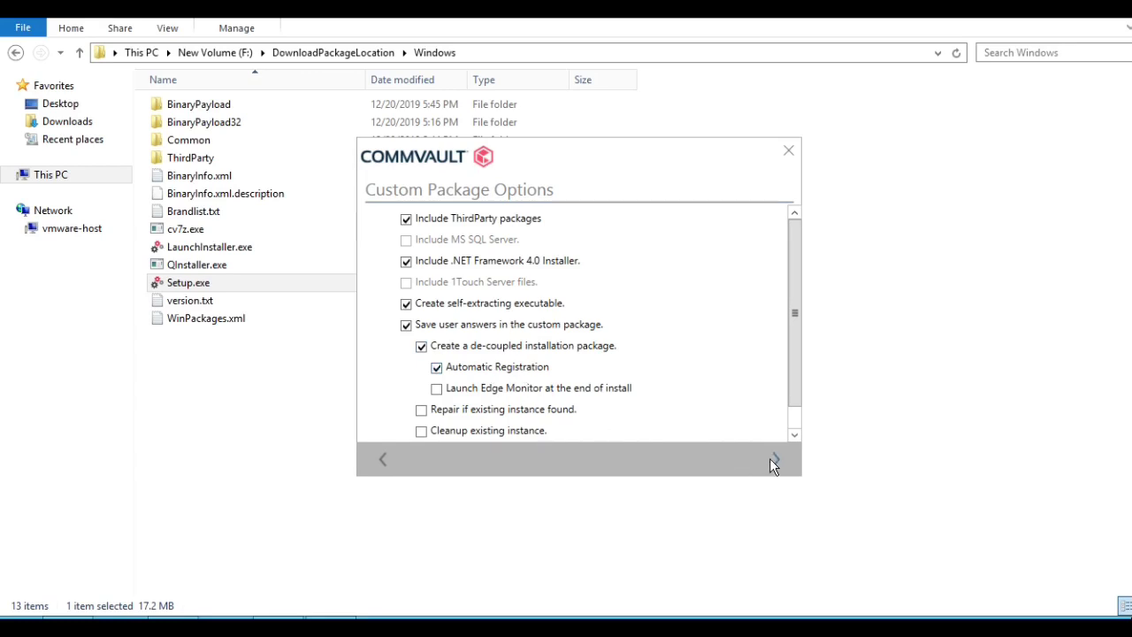
click(775, 459)
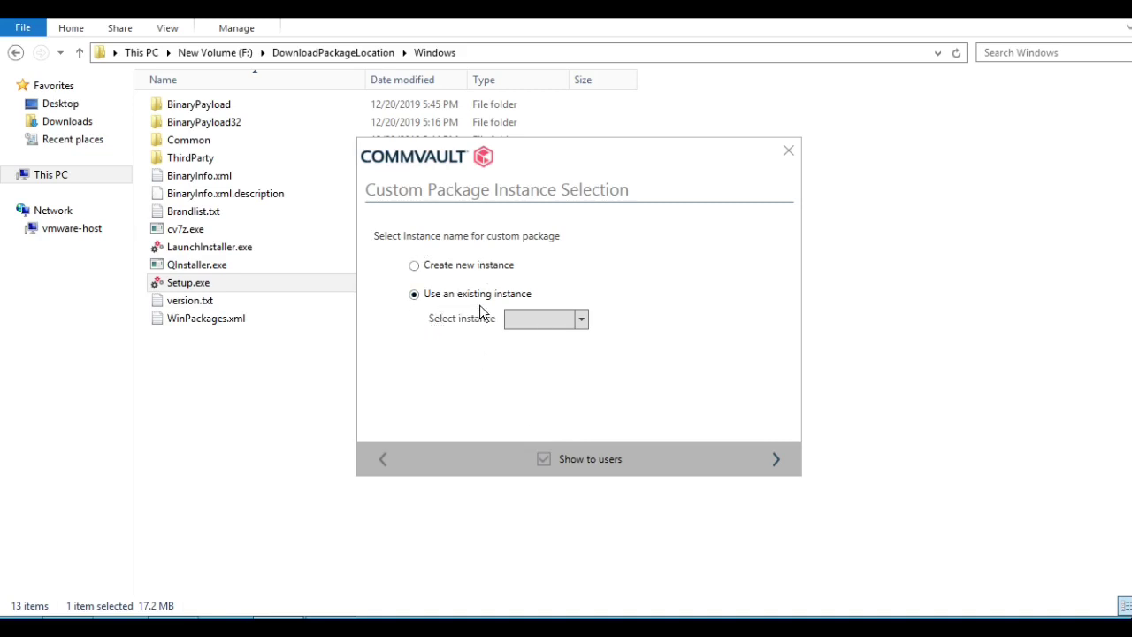
Select Instance001 as the existing instance for the custom package.
click(582, 321)
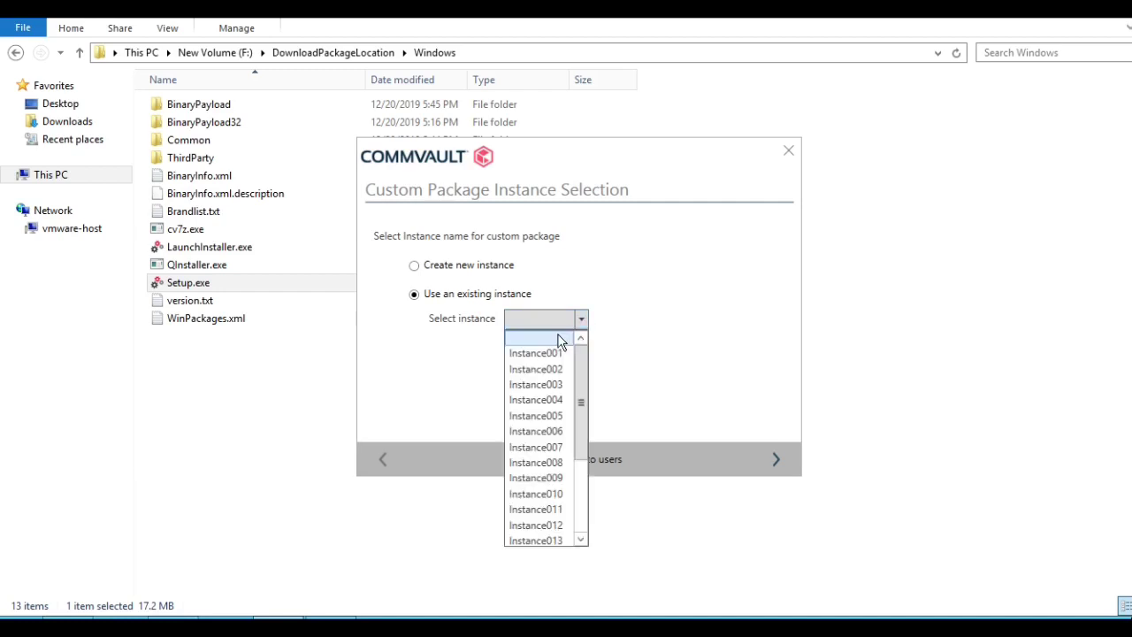
click(534, 353)
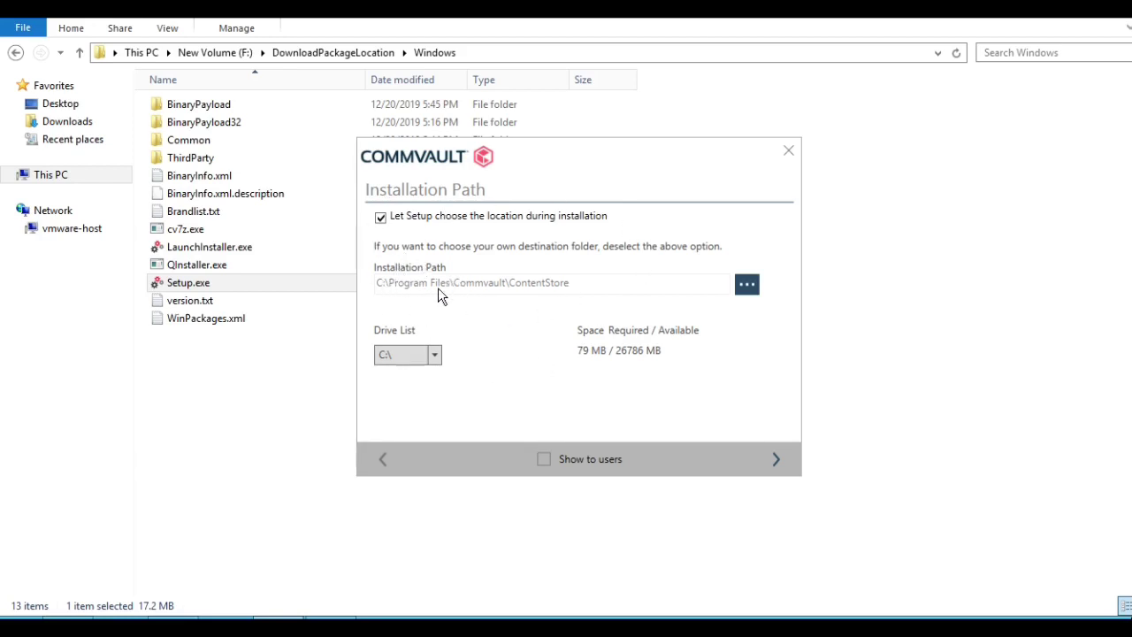
Keep the default C:\Program Files\Commvault\ContentStore path and check Configure for Laptop Backup.
click(776, 459)
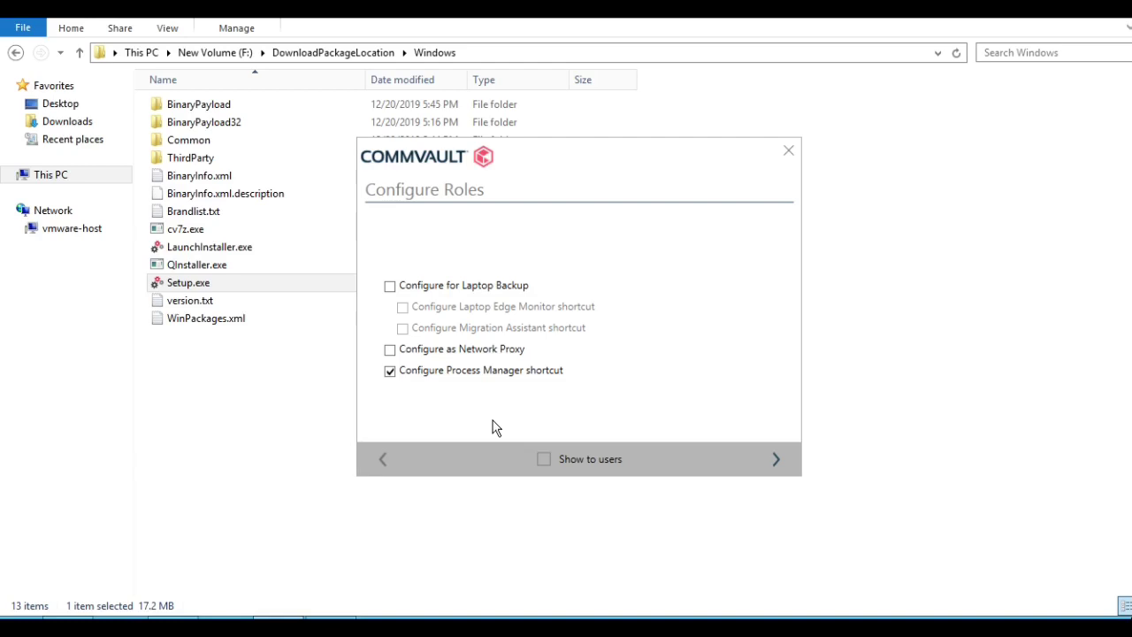
click(429, 288)
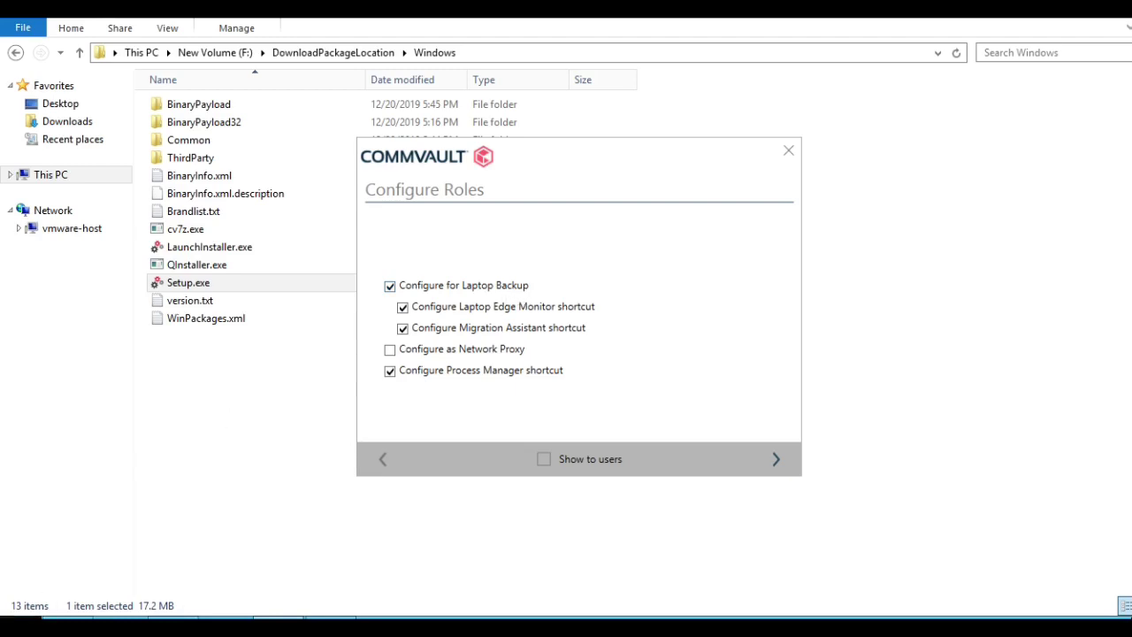
click(7, 615)
Launch Commvault CommCell Console from a 'comm' search and sign in with the administrator credentials.
text(comm)
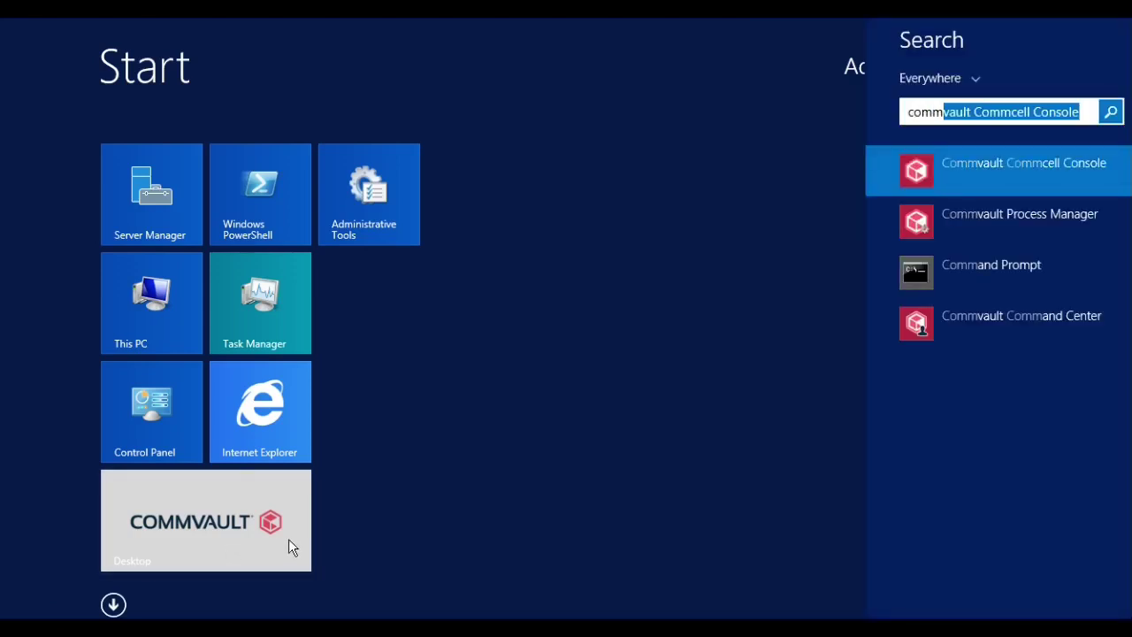
key(Return)
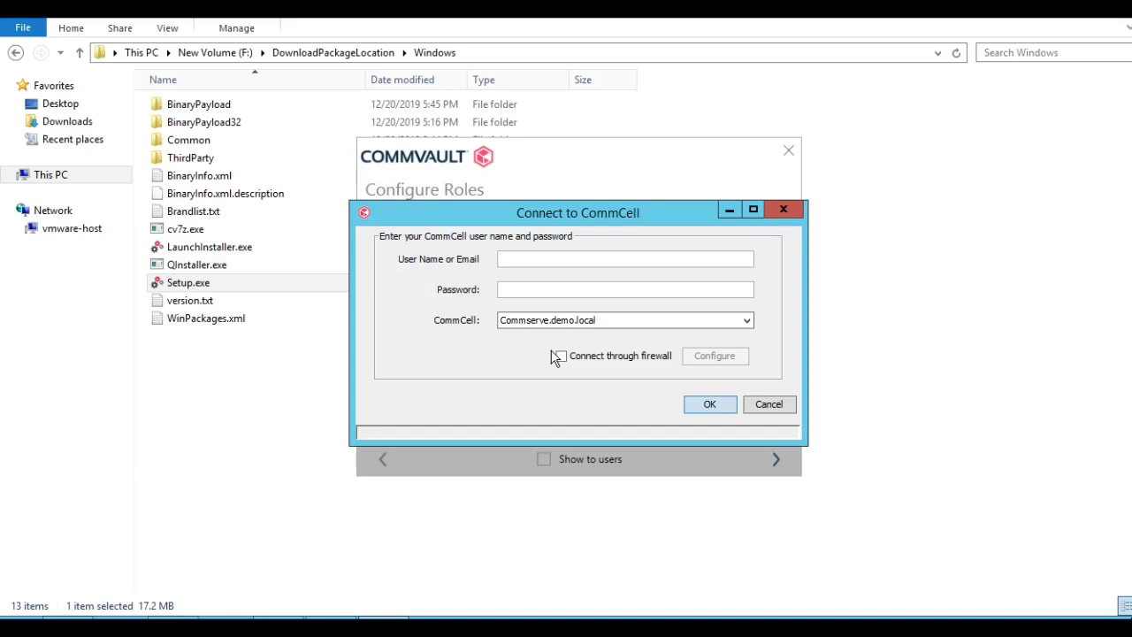
text(admin)
key(Tab)
text(**********)
key(Return)
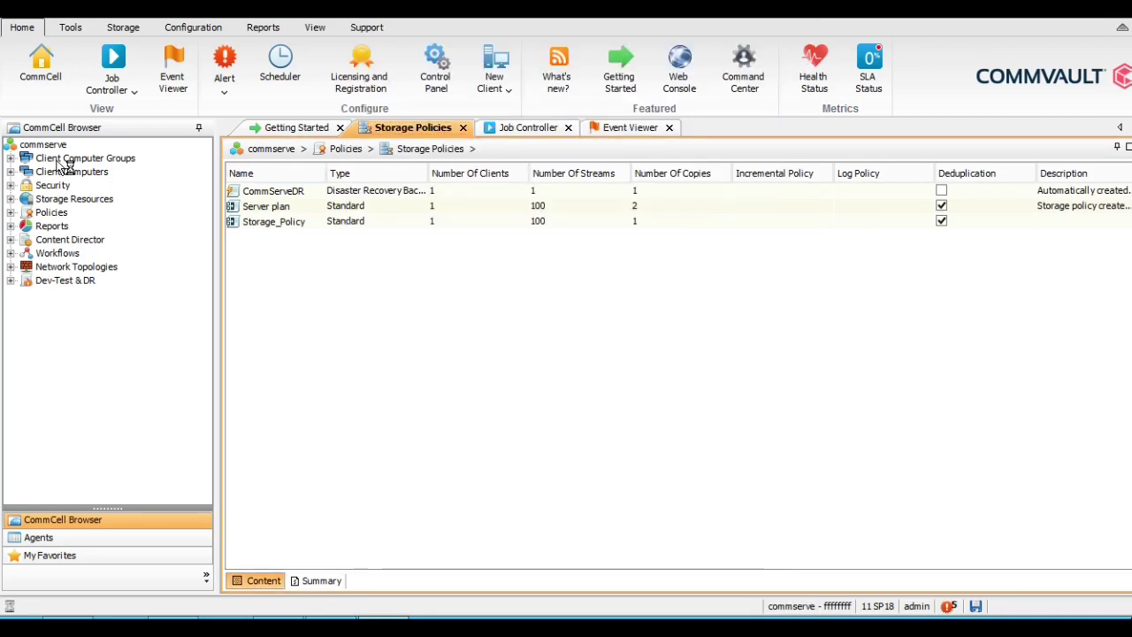
Expand Client Computer Groups and open Laptop Clients to confirm it has no members.
click(64, 161)
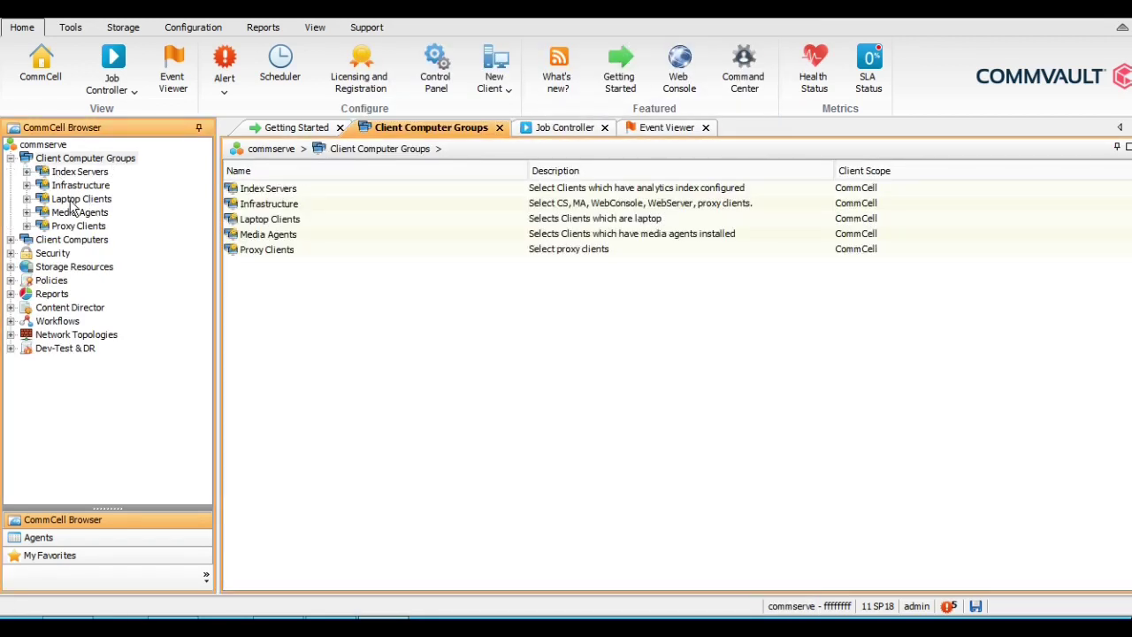
click(78, 202)
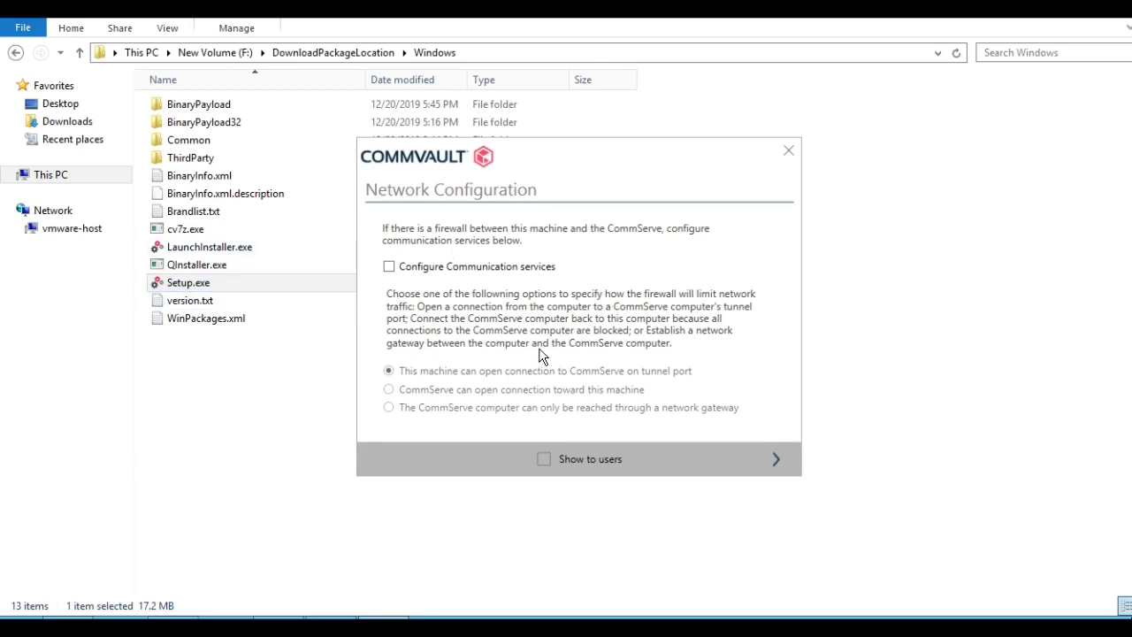
Leave Configure Communication services unchecked and continue to Client Computer Information.
click(445, 268)
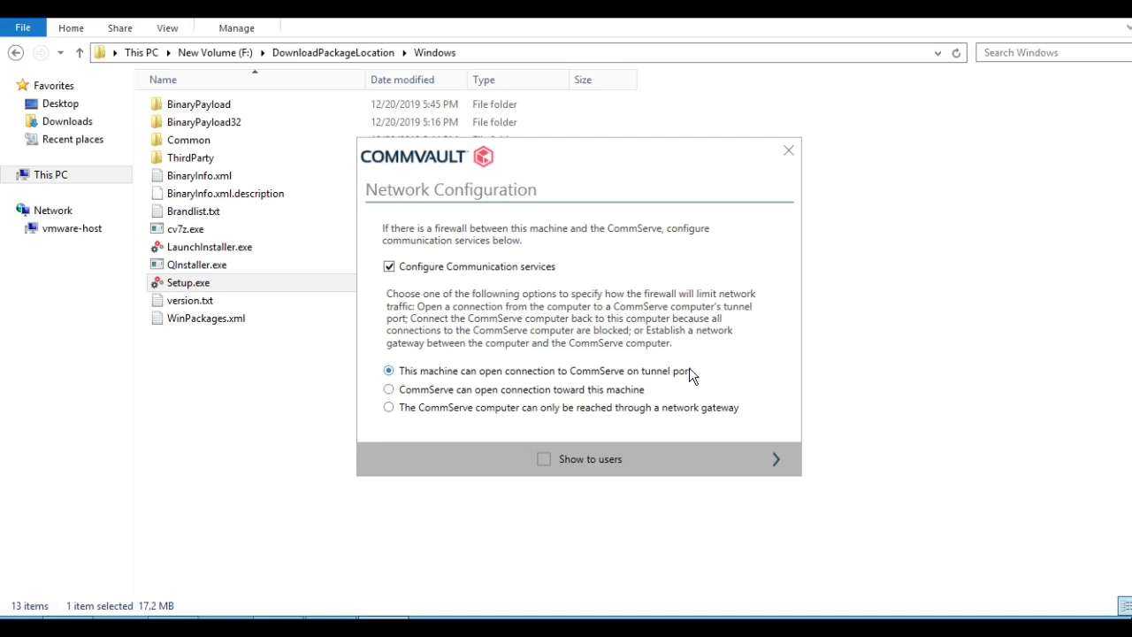
click(447, 272)
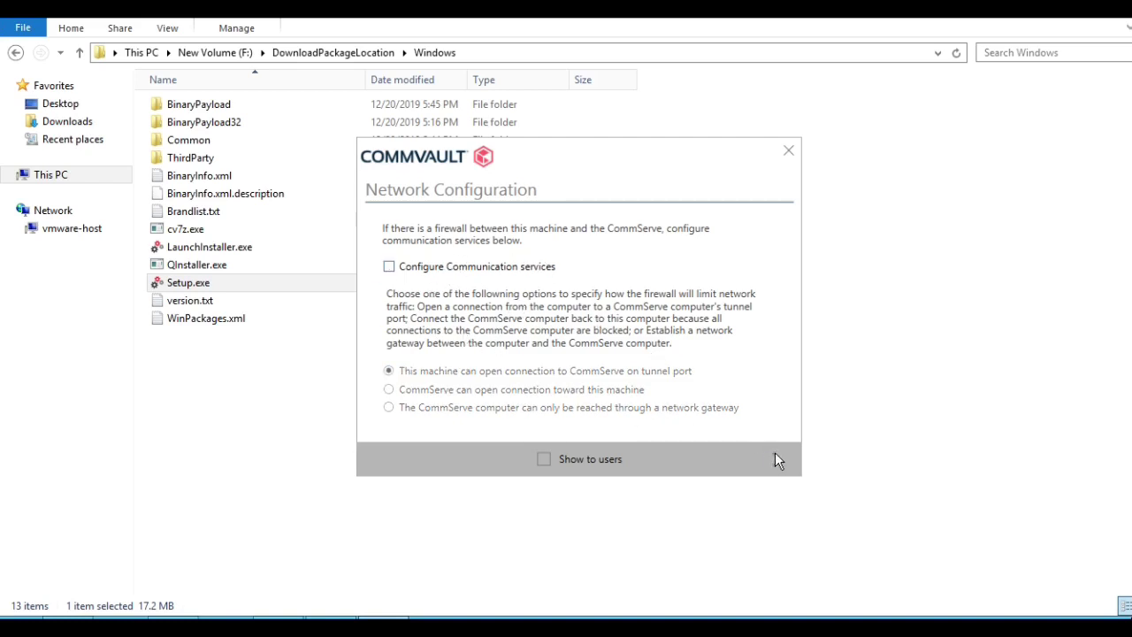
click(779, 458)
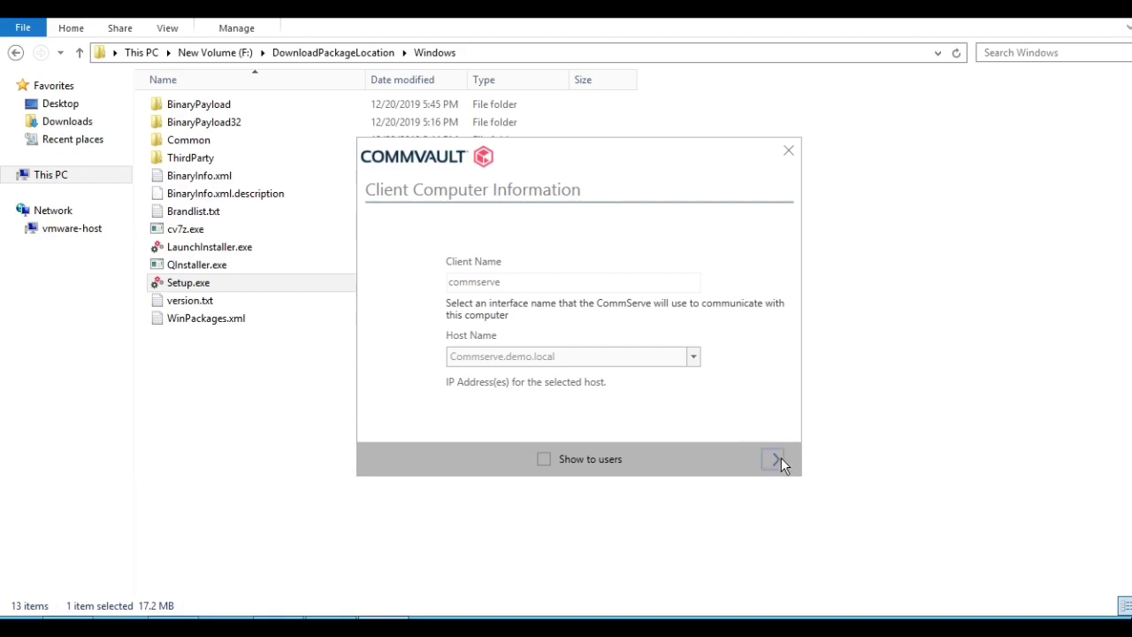
Accept client name commserve and enter Commserve.demo.local as the CommServe host name.
click(781, 457)
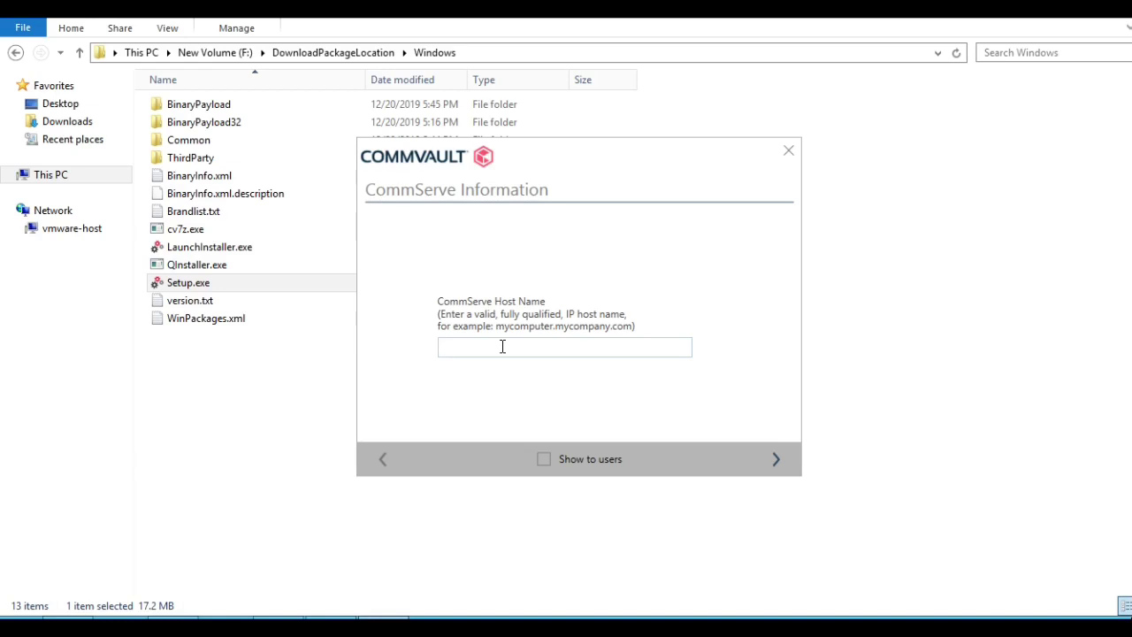
text(Commserve.demo.local)
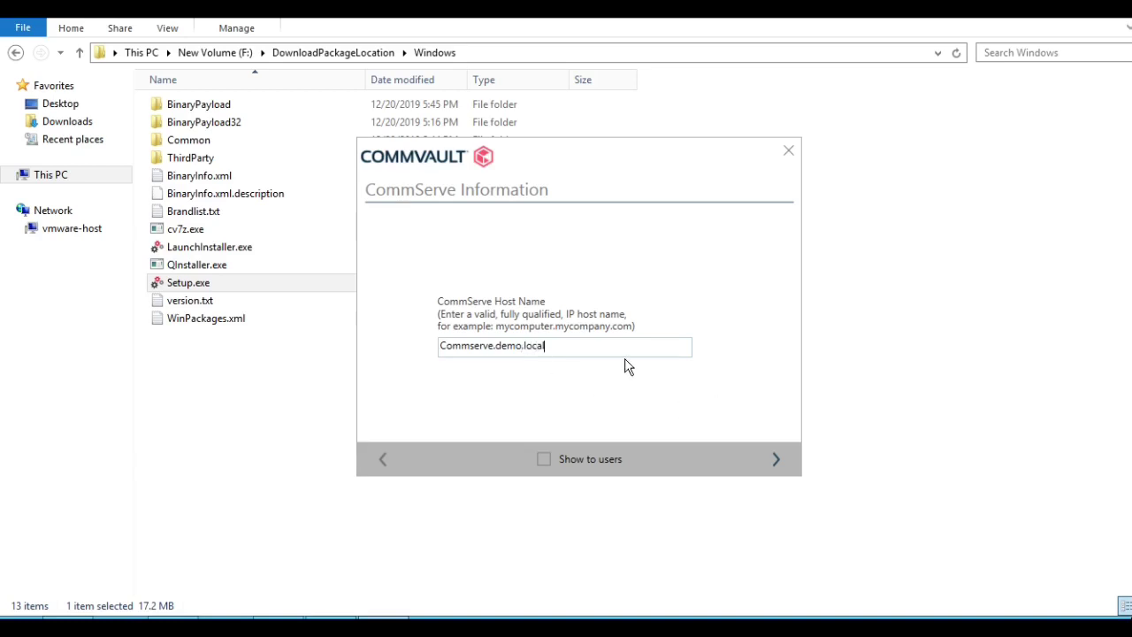
click(775, 460)
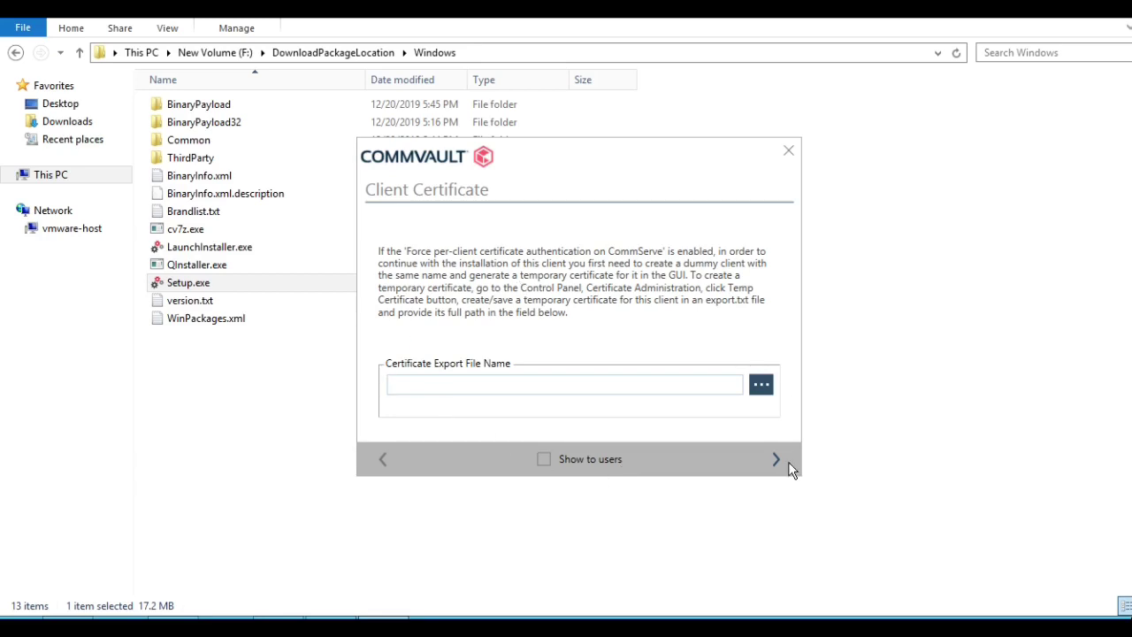
Continue past Client Certificate with the export file name left empty.
click(781, 456)
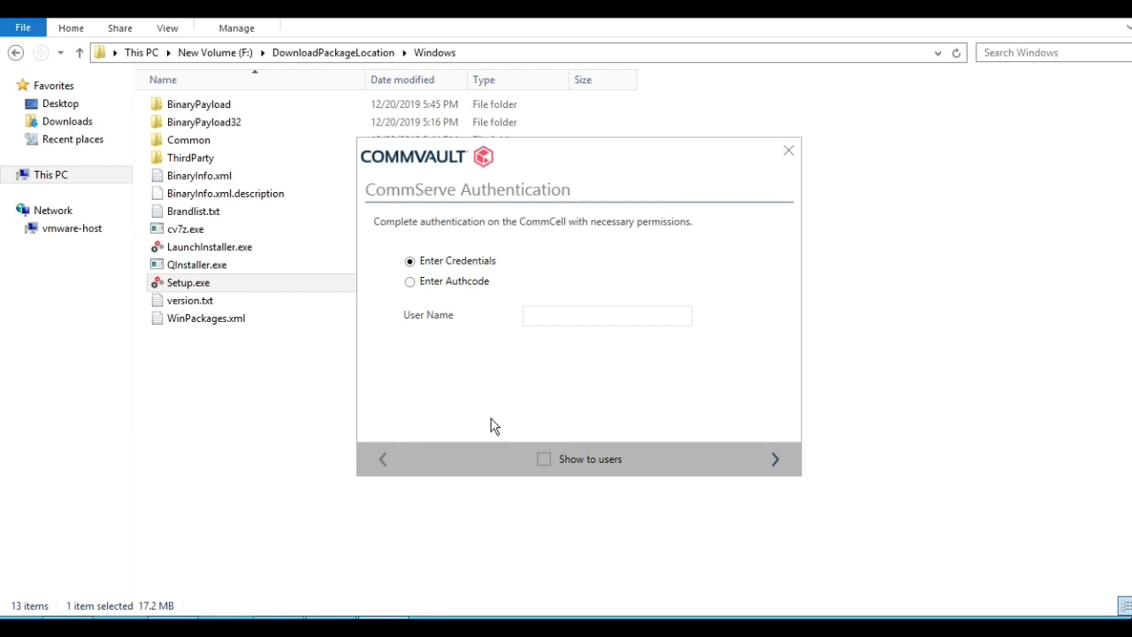
Enter the administrator user name and password under Enter Credentials and submit them.
click(573, 317)
text(admin)
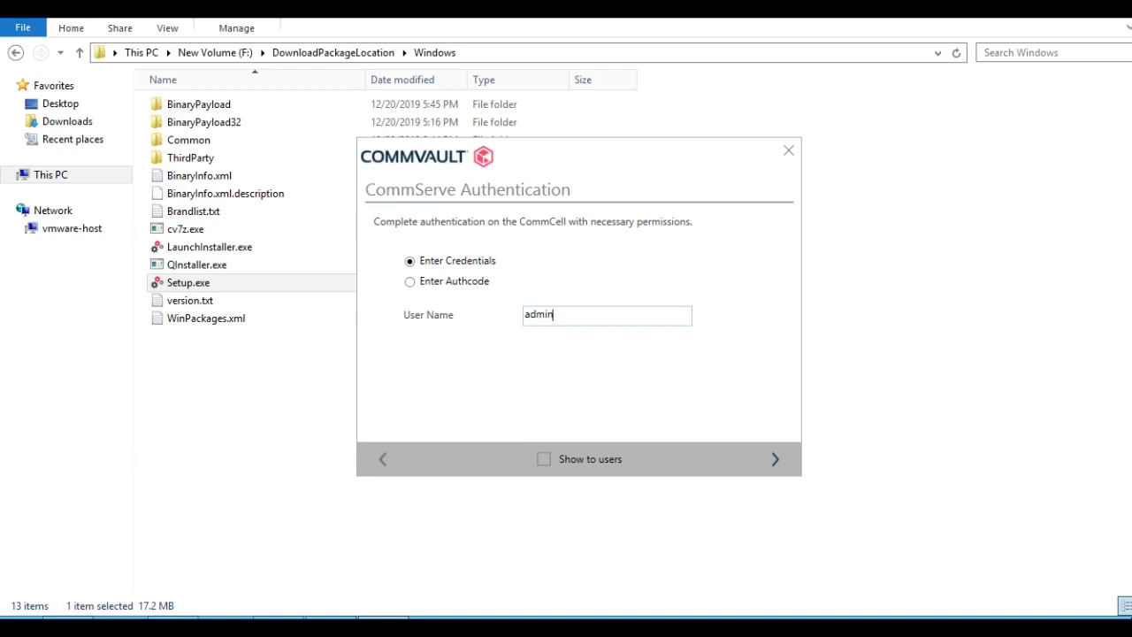
key(Tab)
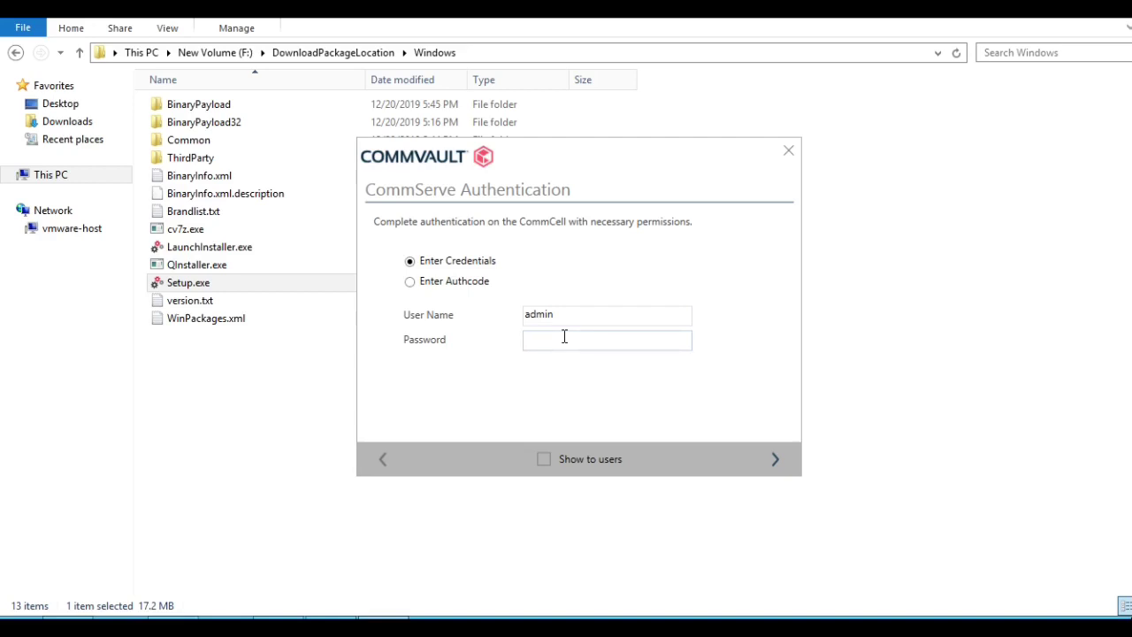
click(565, 339)
text(**********)
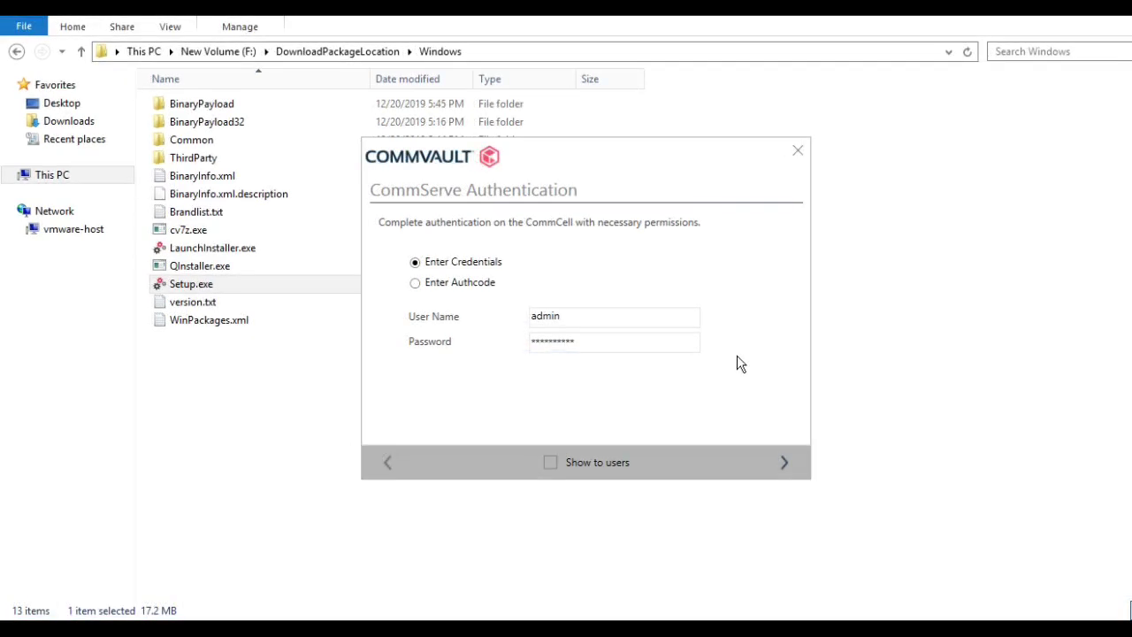
click(784, 464)
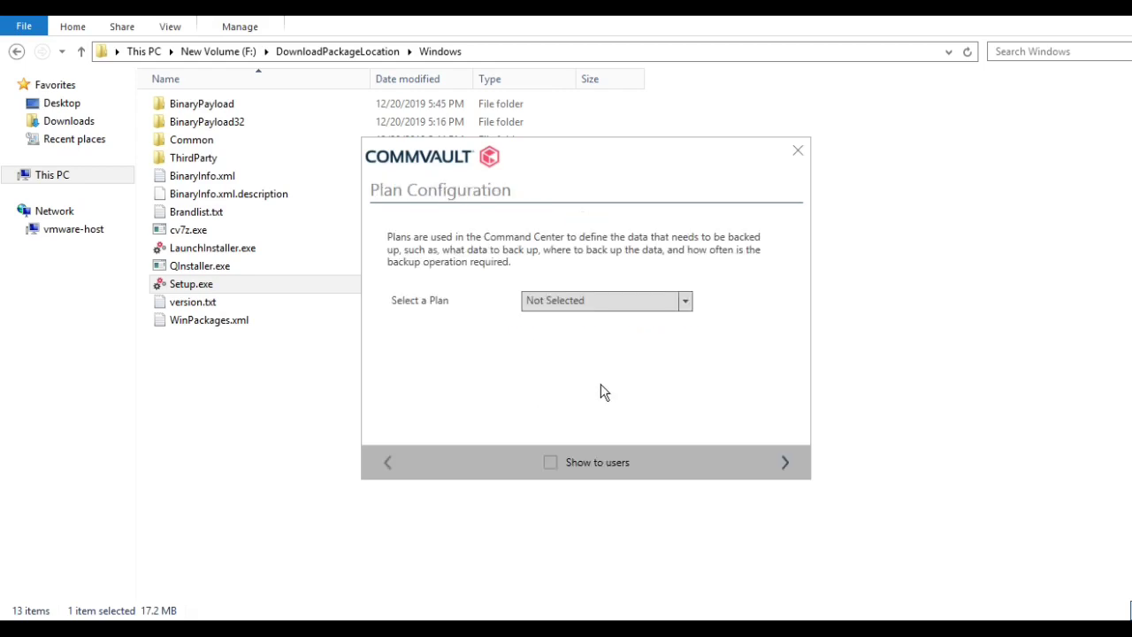
Assign Server plan to the package and build it into C:\FileSystemPackage.
click(687, 305)
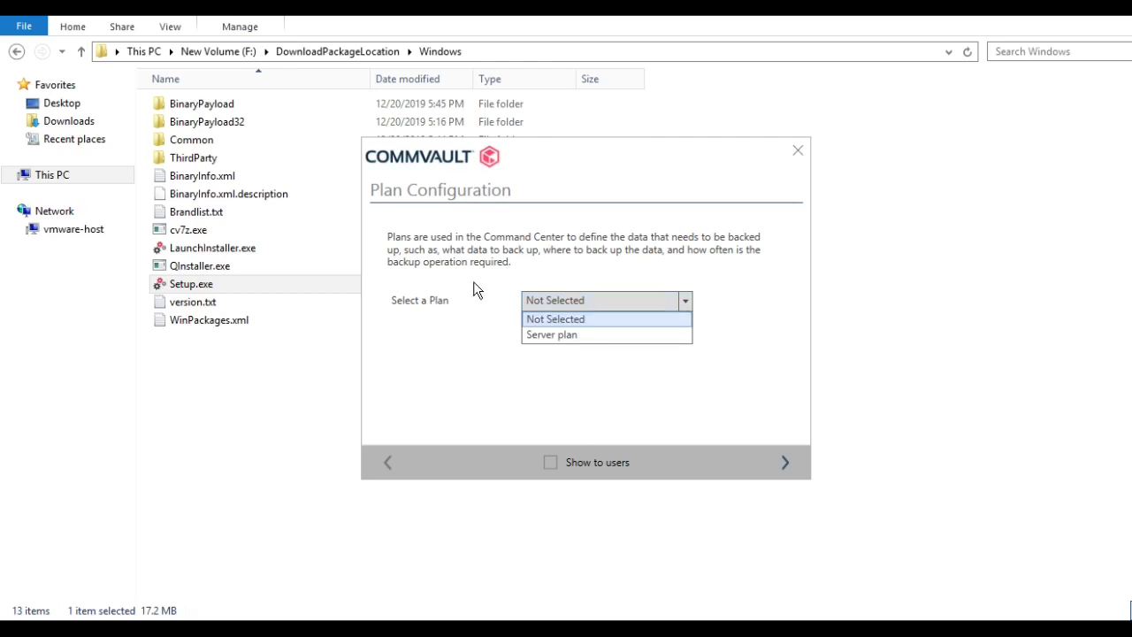
click(574, 335)
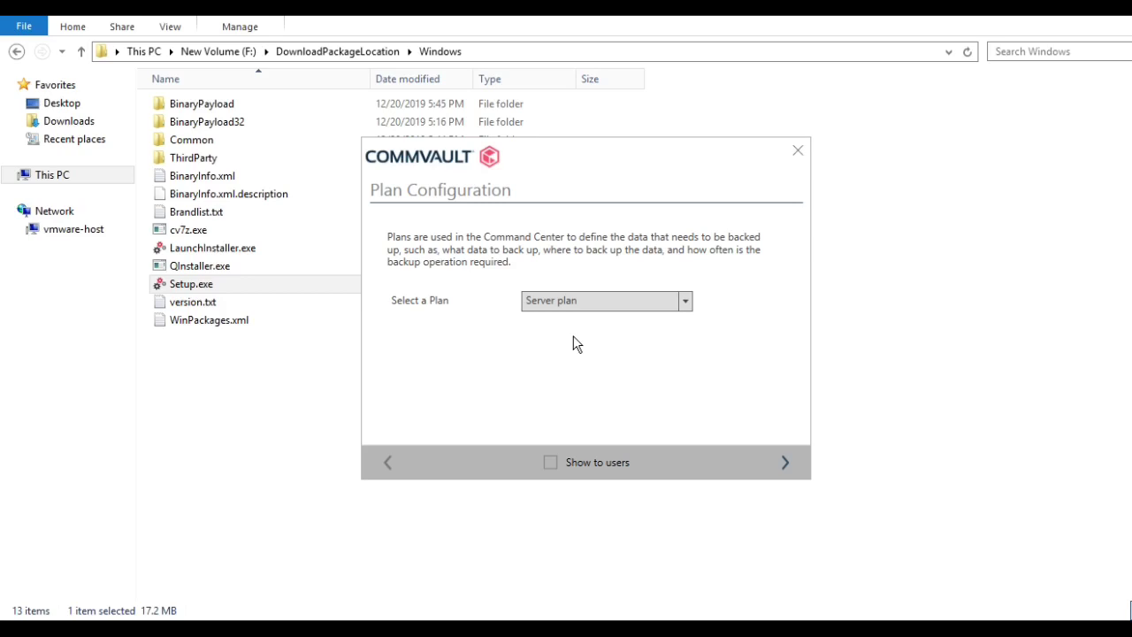
click(686, 303)
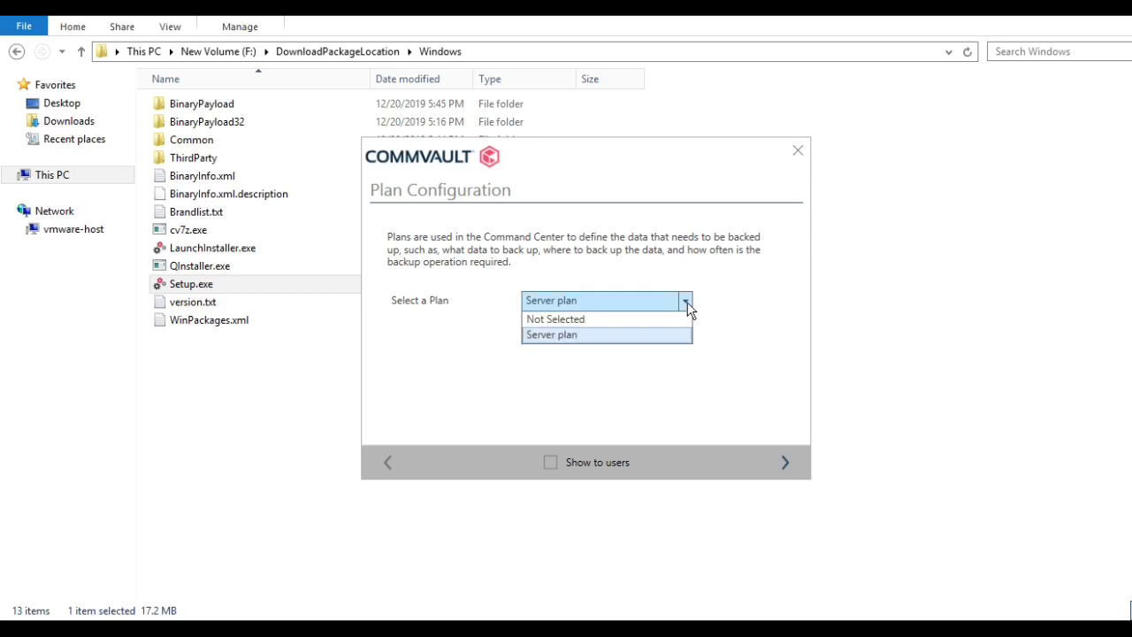
click(608, 324)
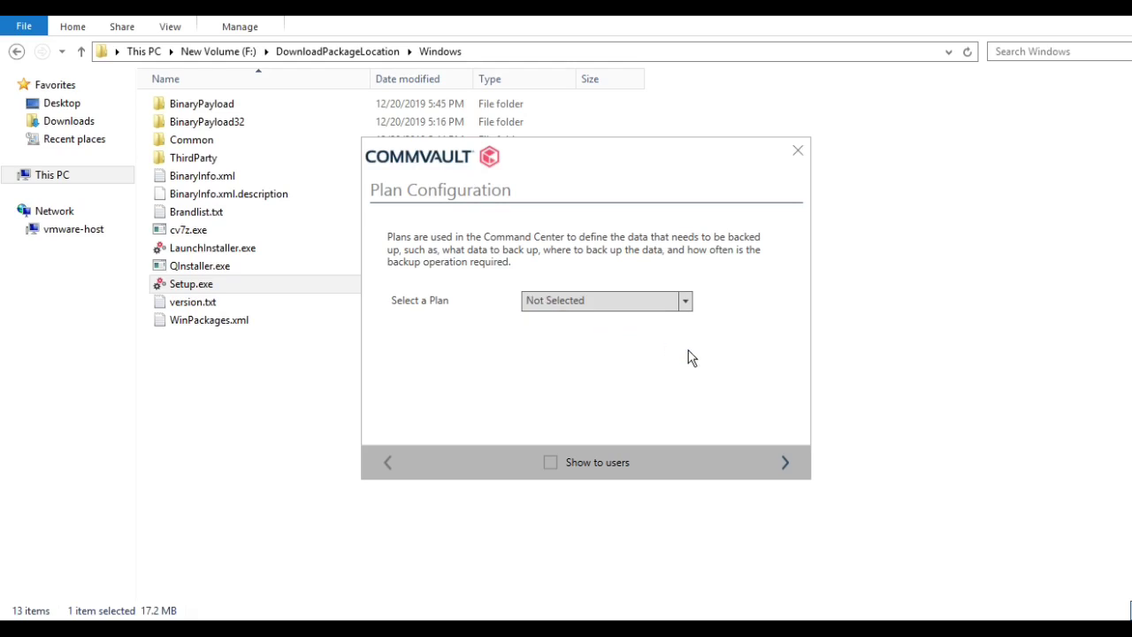
click(687, 306)
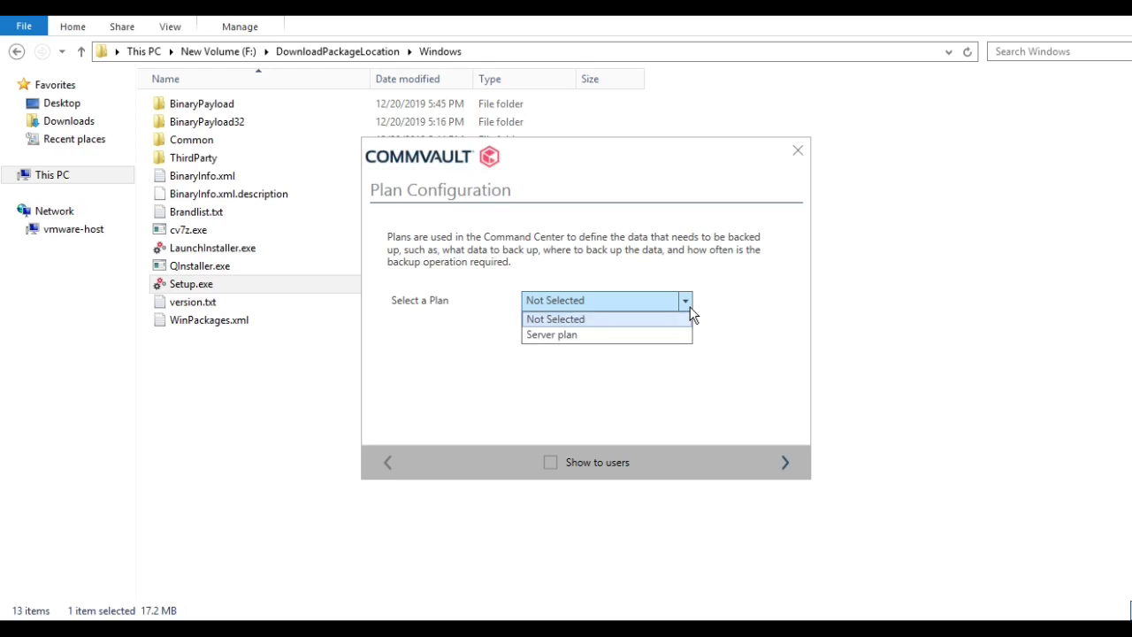
click(584, 335)
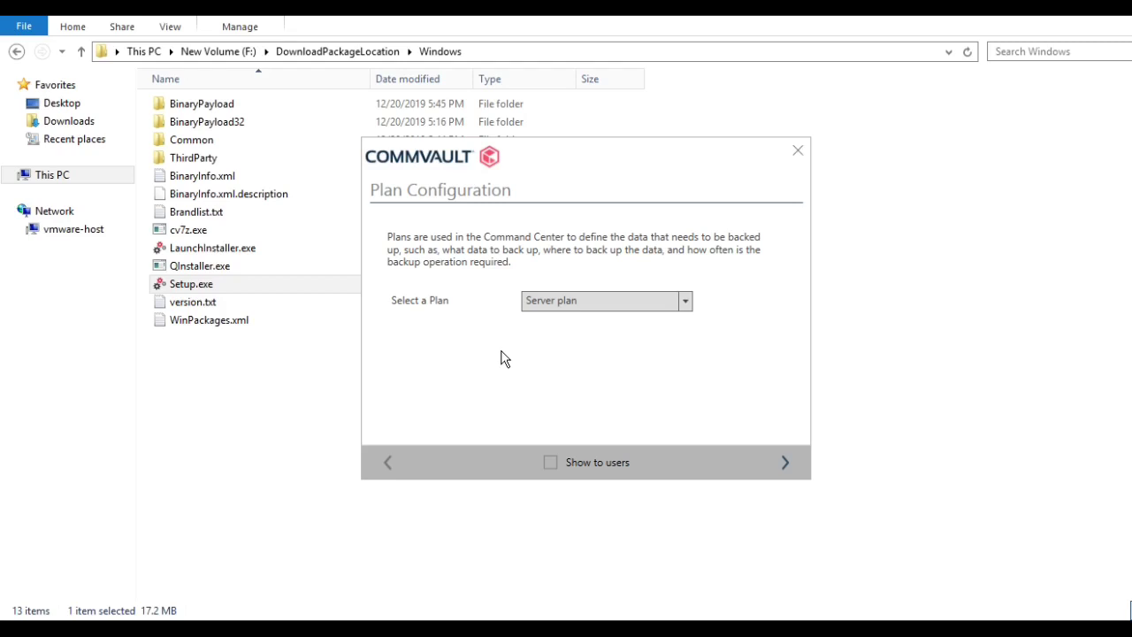
click(784, 466)
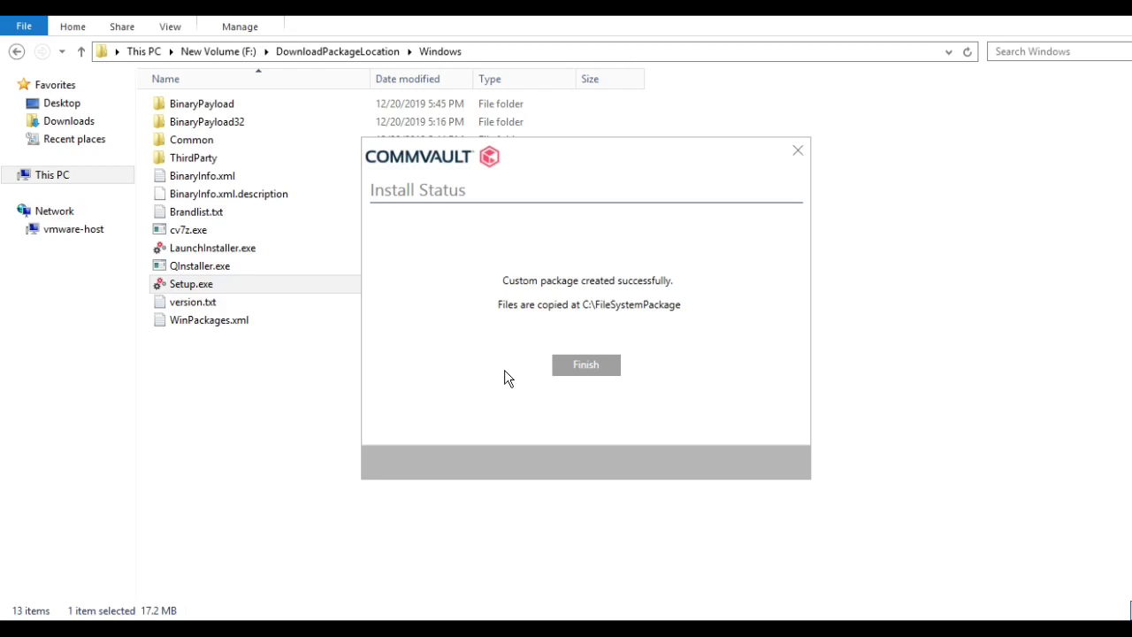
Finish the Commvault Setup wizard once the custom package is created.
click(594, 367)
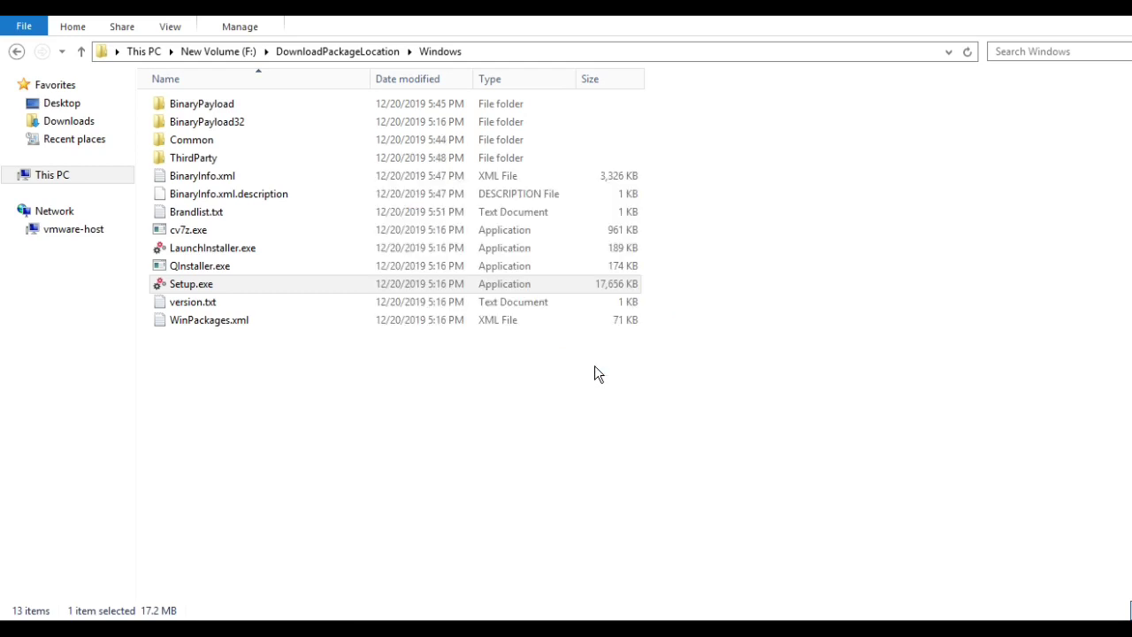
Browse to C:\FileSystemPackage and check install.xml (5 KB) and WinX64.exe (167,942 KB).
click(70, 177)
double_click(504, 248)
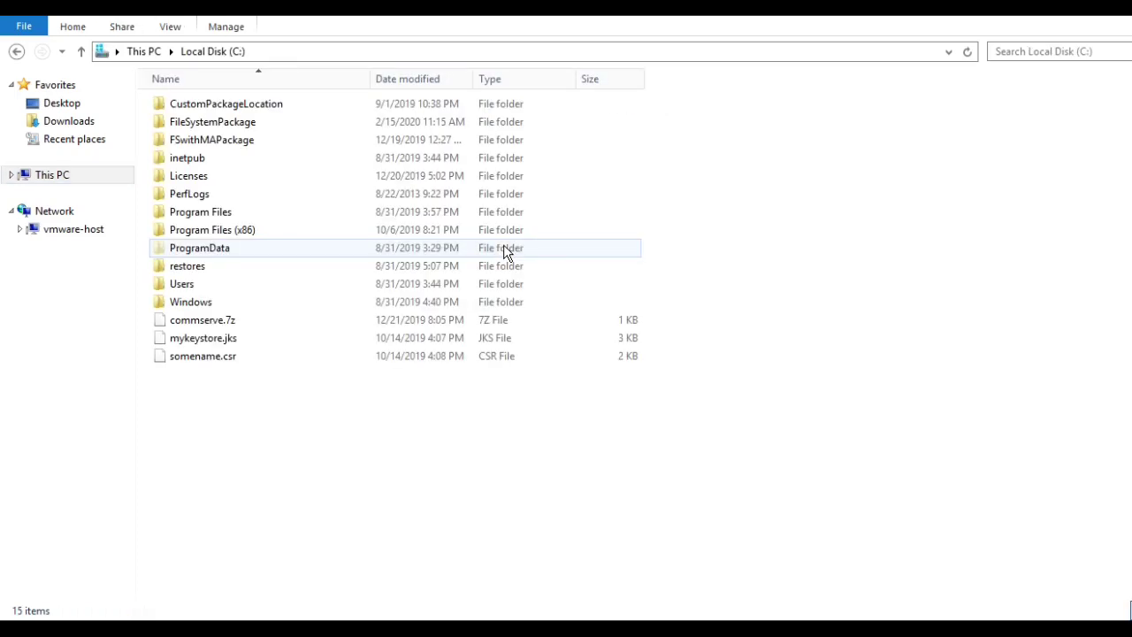
double_click(212, 121)
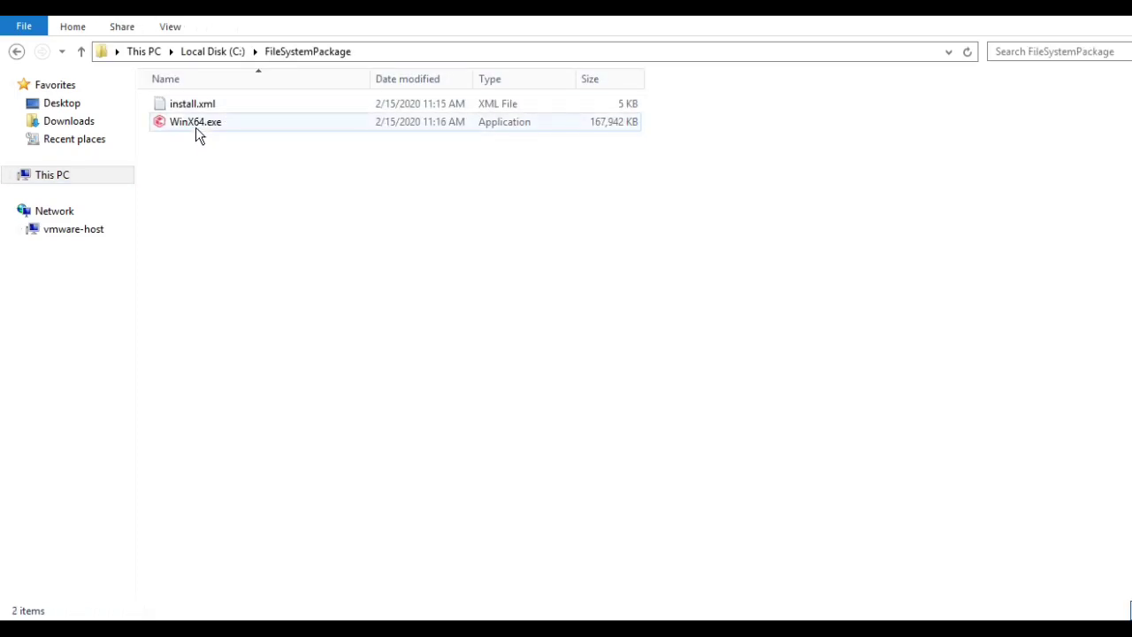
click(191, 124)
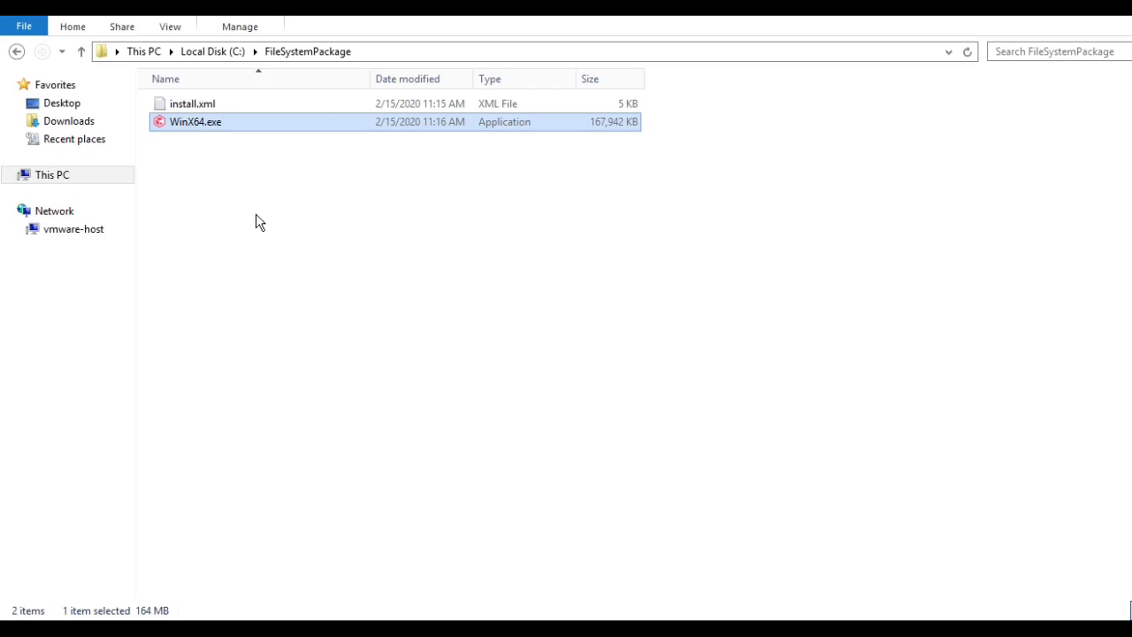
drag(202, 169, 200, 100)
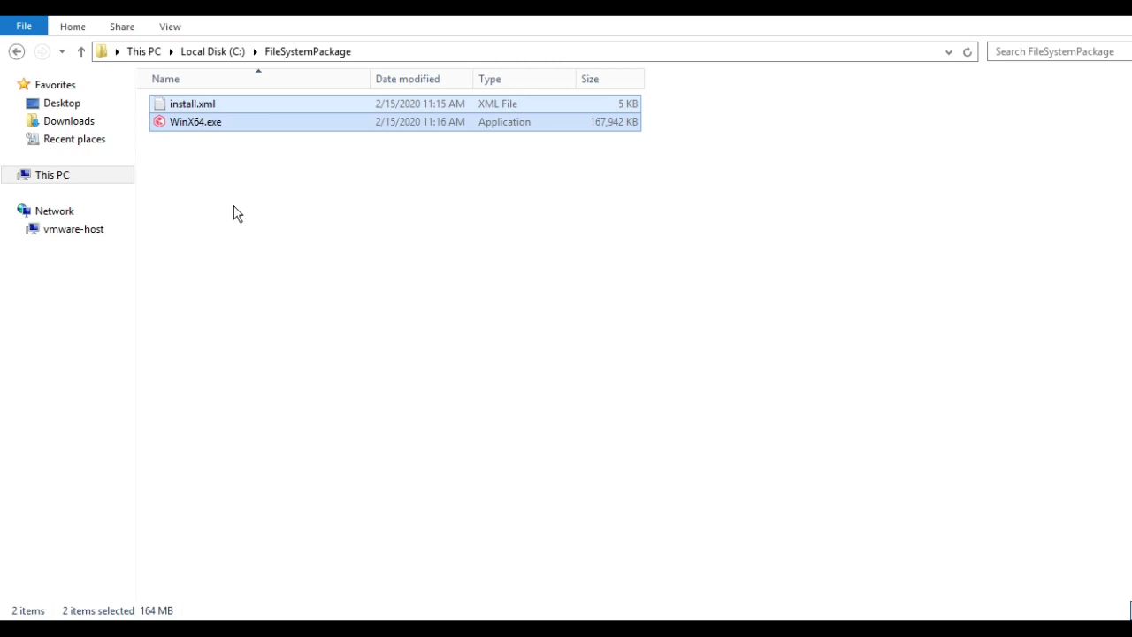
click(475, 235)
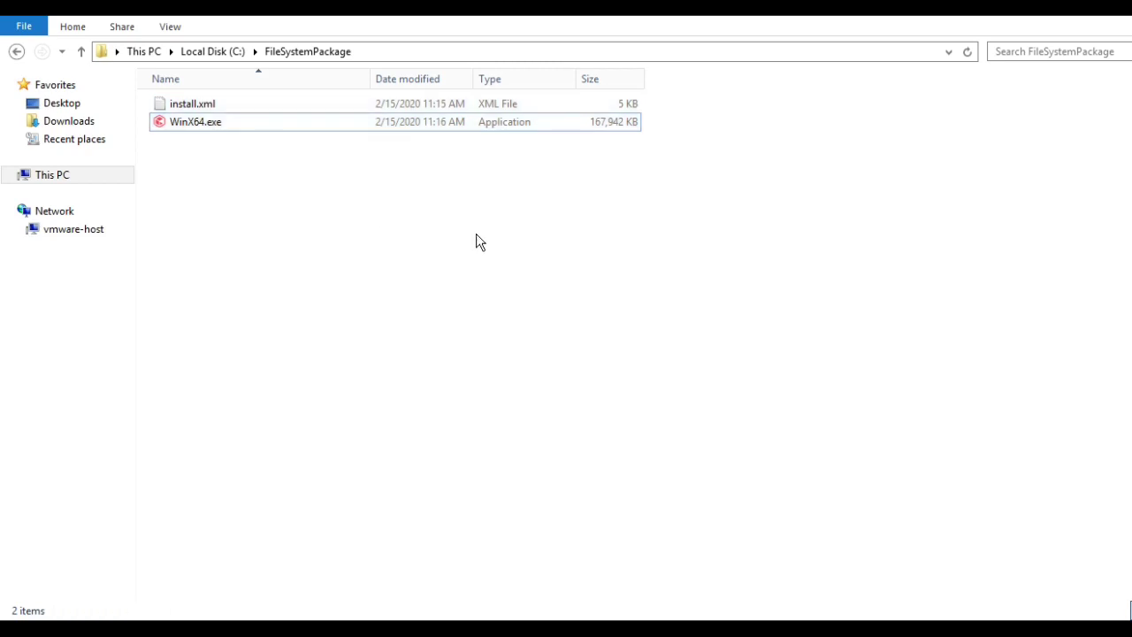